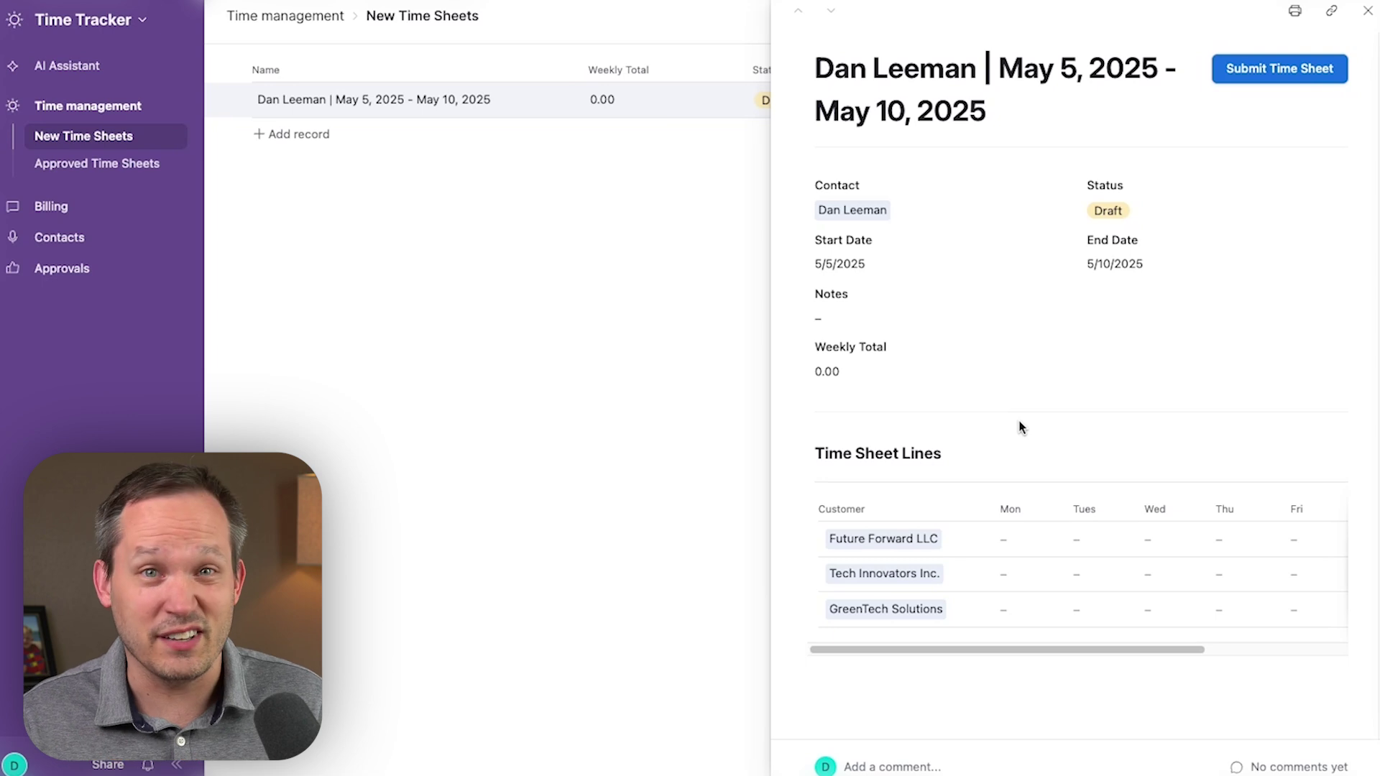
Step: Log 2:00 on Monday for Future Forward LLC, 4:00 on Tuesday for Tech Innovators Inc. and 8:00 on Wednesday for GreenTech Solutions
click(1009, 538)
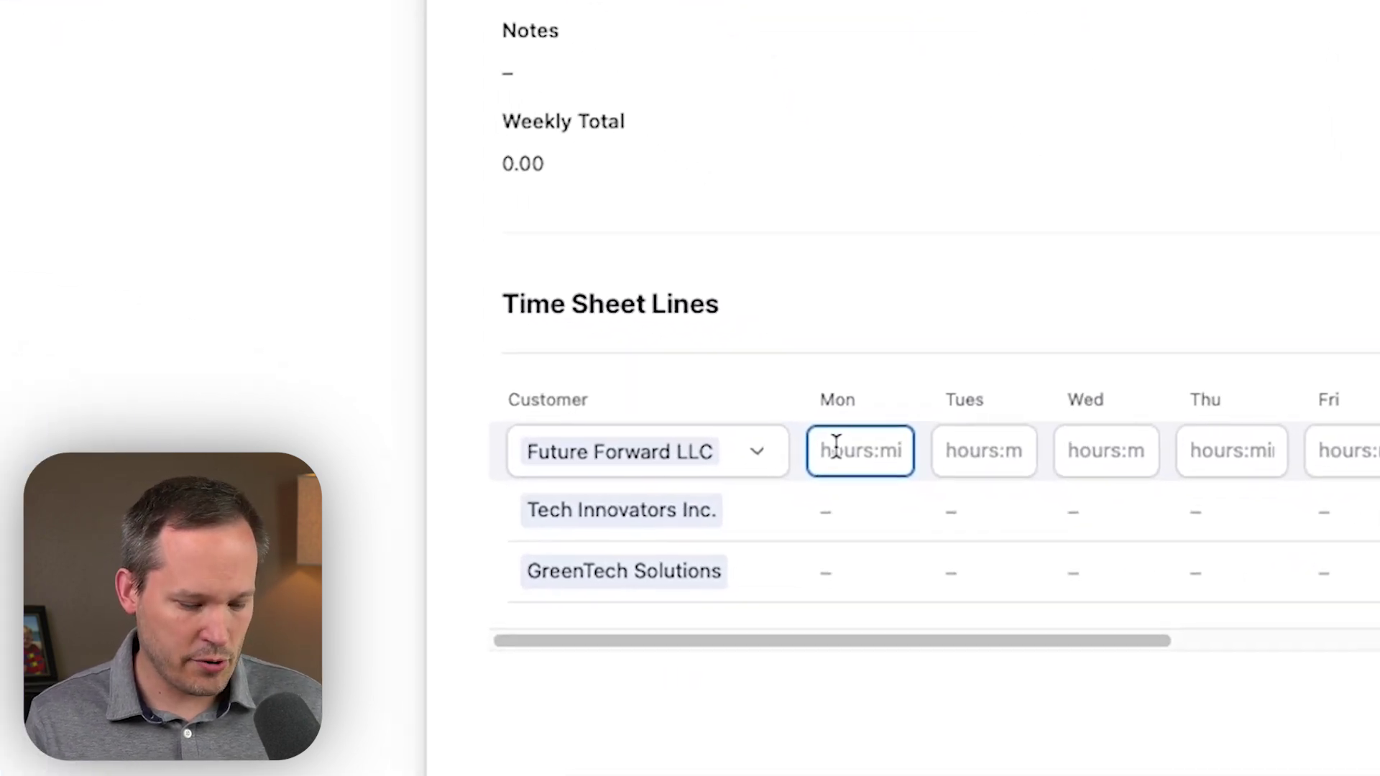
text(2:00)
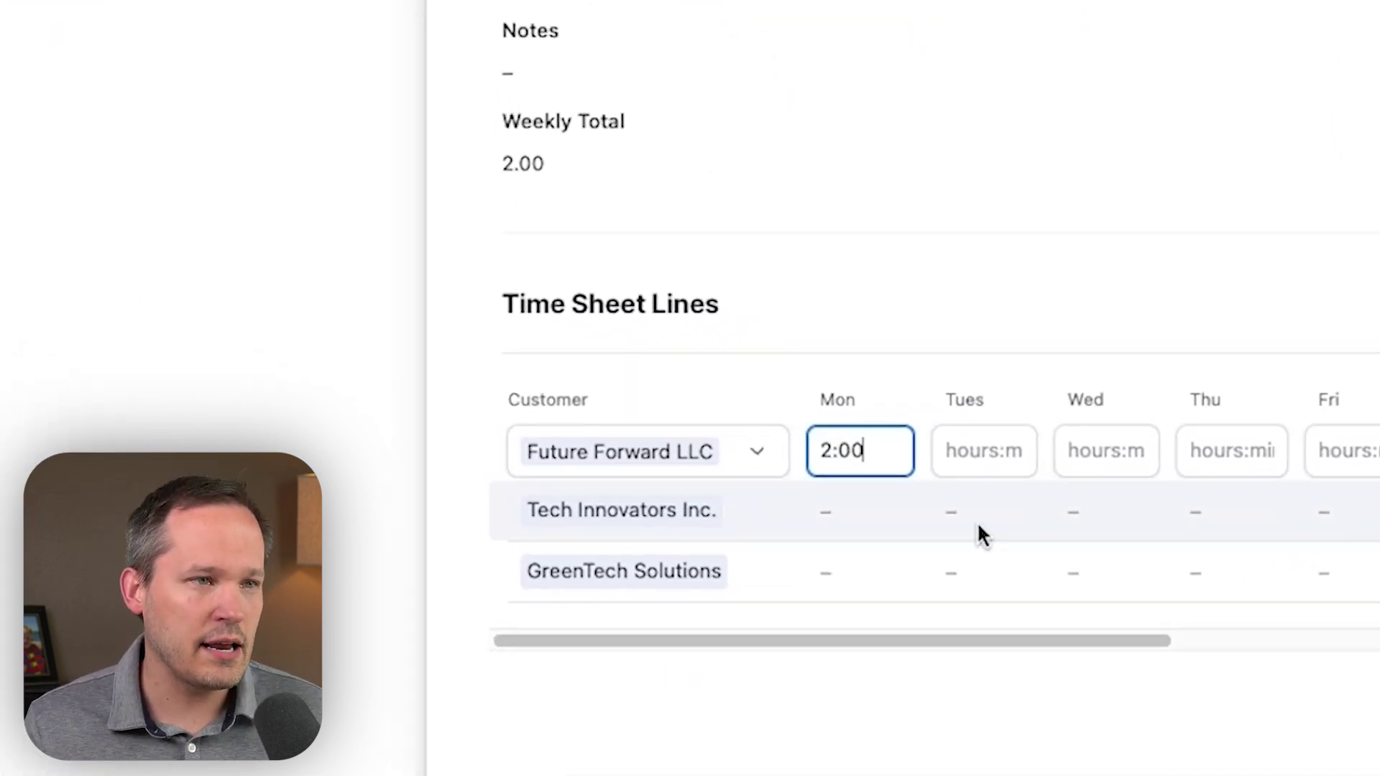
click(979, 512)
text(4:00)
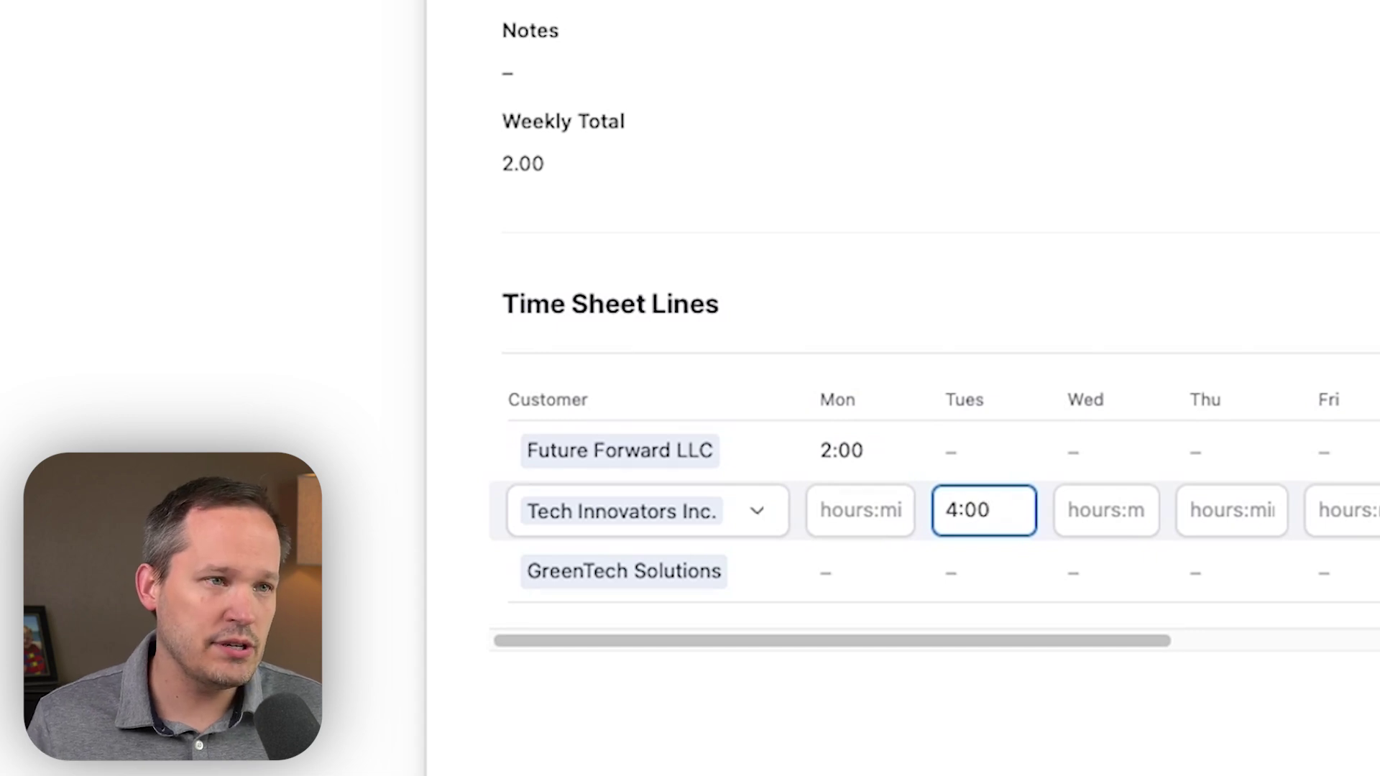
click(1121, 566)
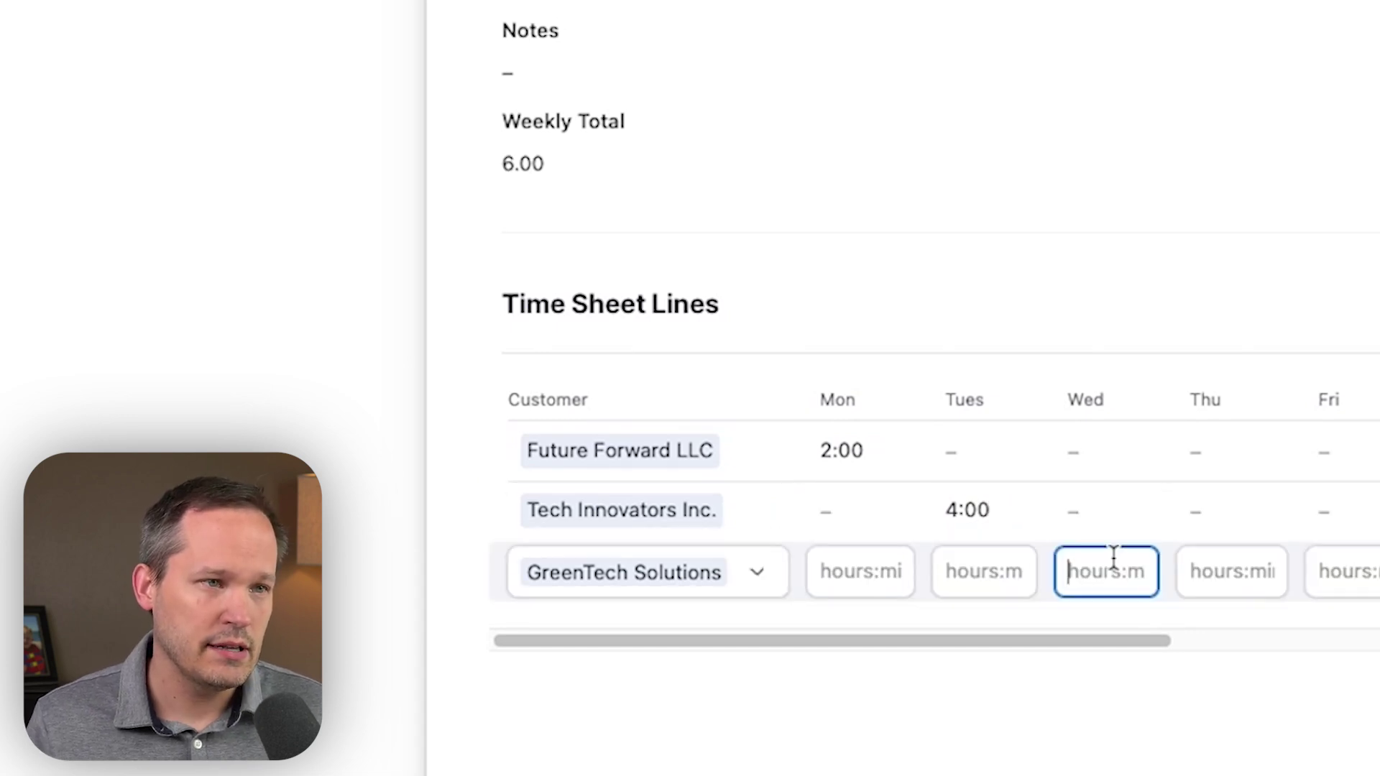
text(8:00)
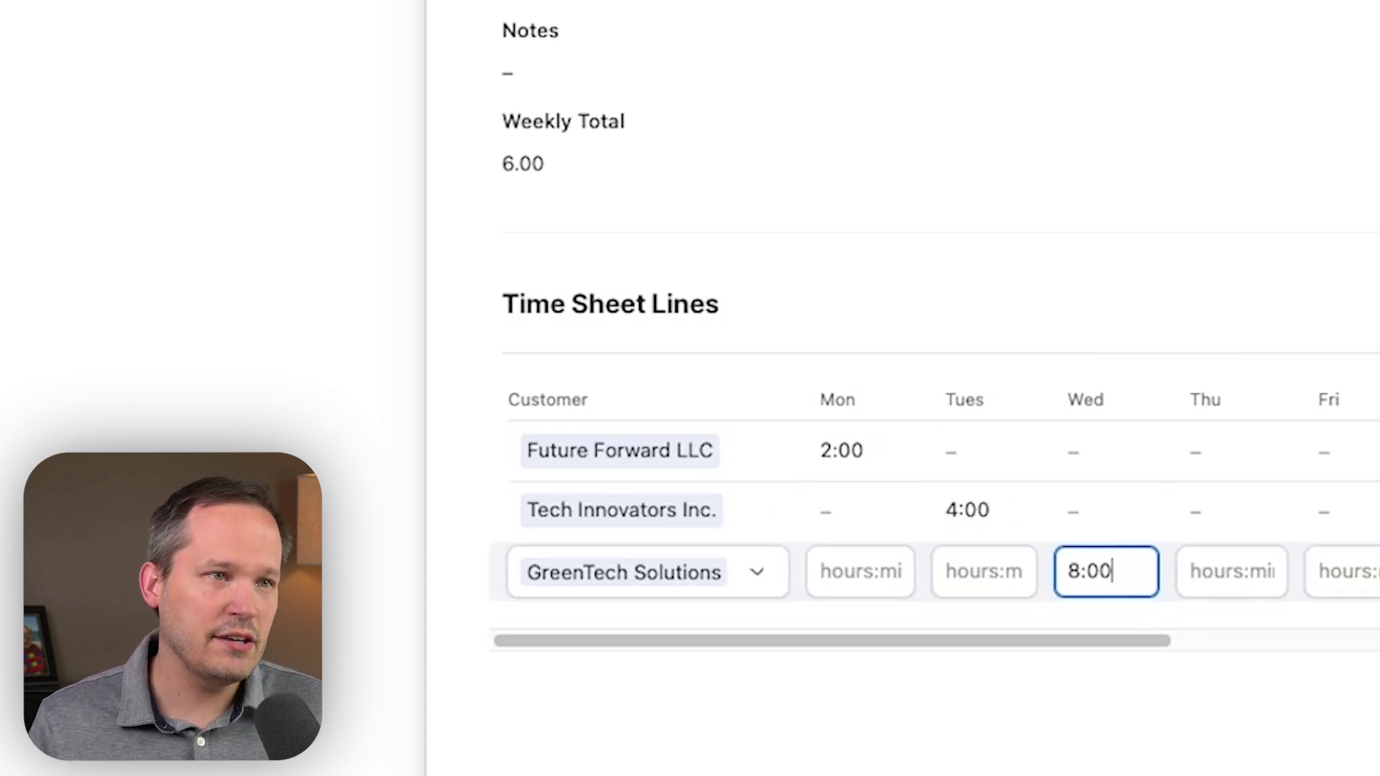
Step: Add Thursday hours of 2:00 for Future Forward LLC and 4:00 for Tech Innovators Inc
click(1185, 455)
click(1199, 451)
text(2:00)
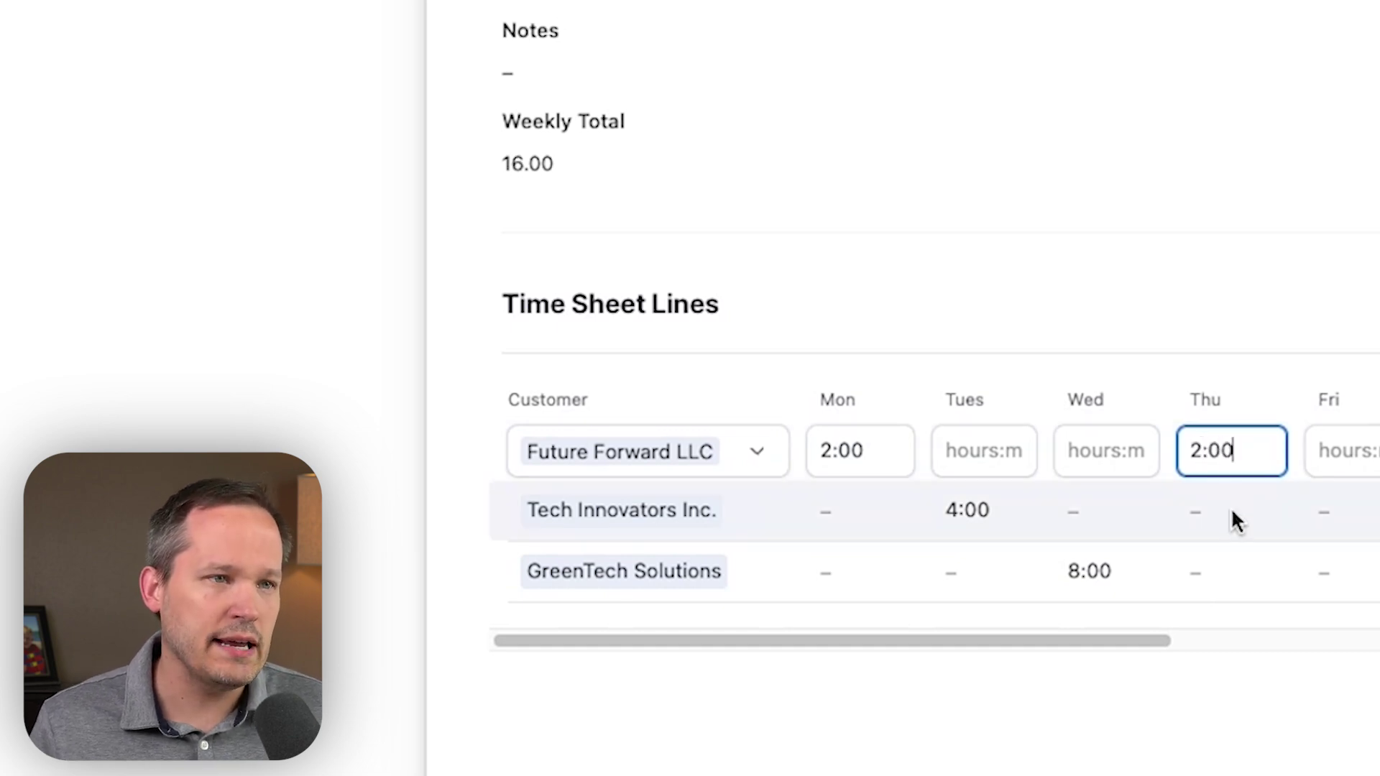
click(1231, 511)
text(4)
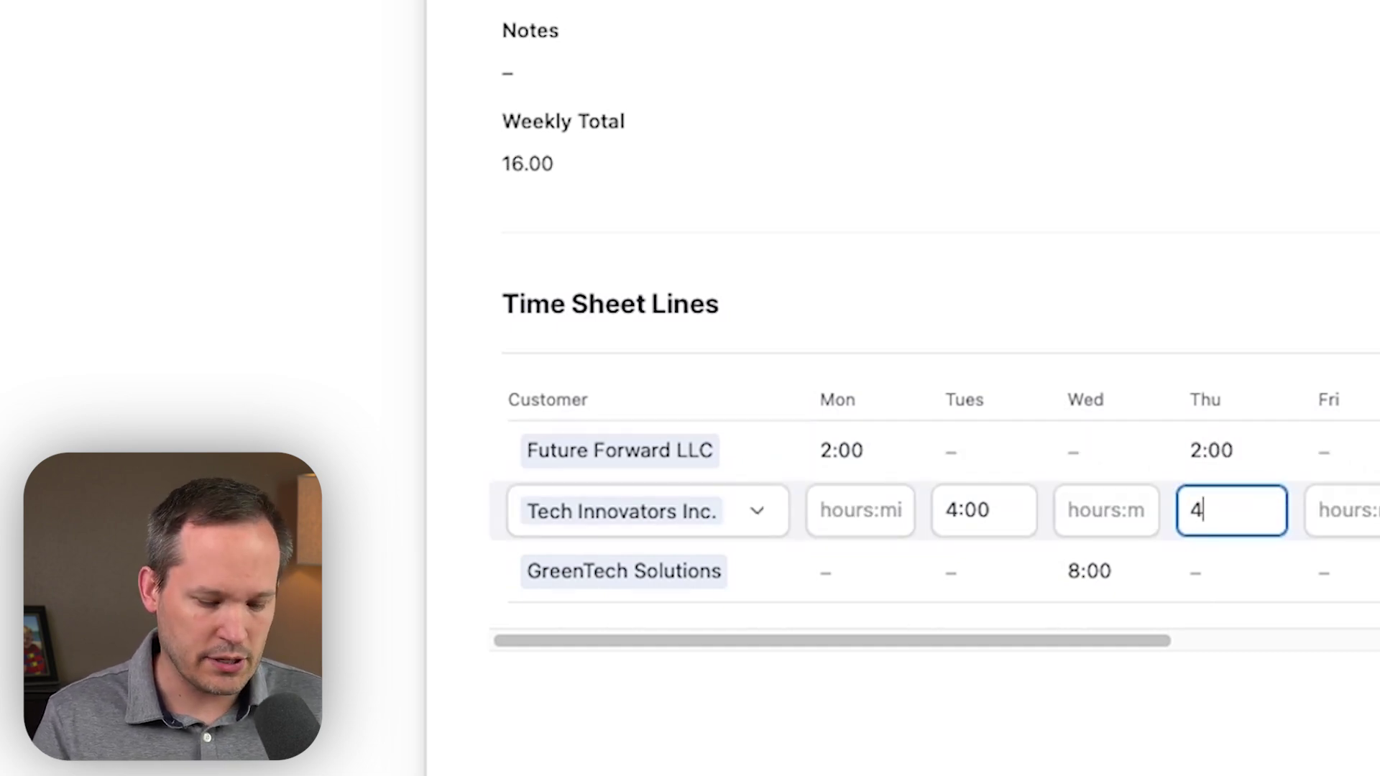
text(:00)
click(743, 180)
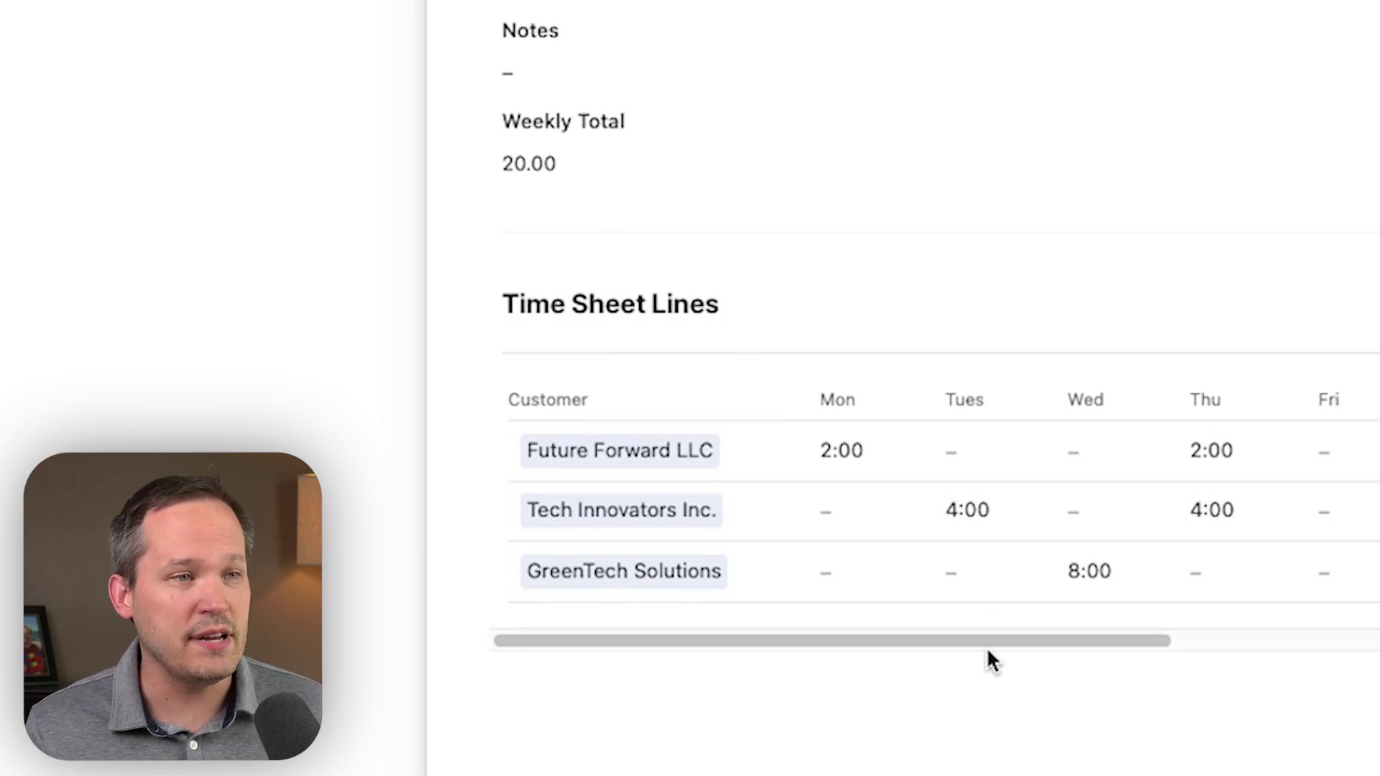
Step: Review the daily hours and line totals across the time sheet lines
scroll(992, 625, right, 1)
scroll(993, 625, right, 5)
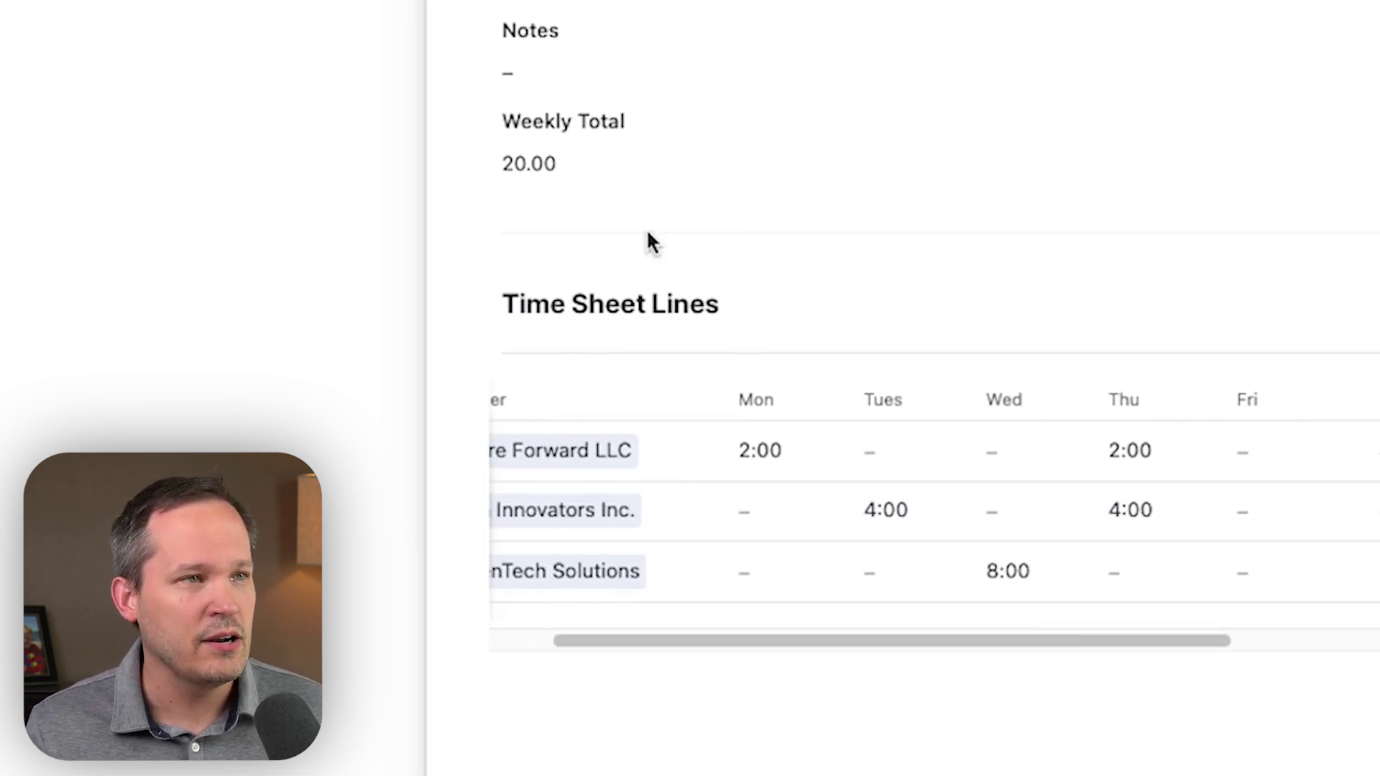
drag(1042, 640, 1214, 628)
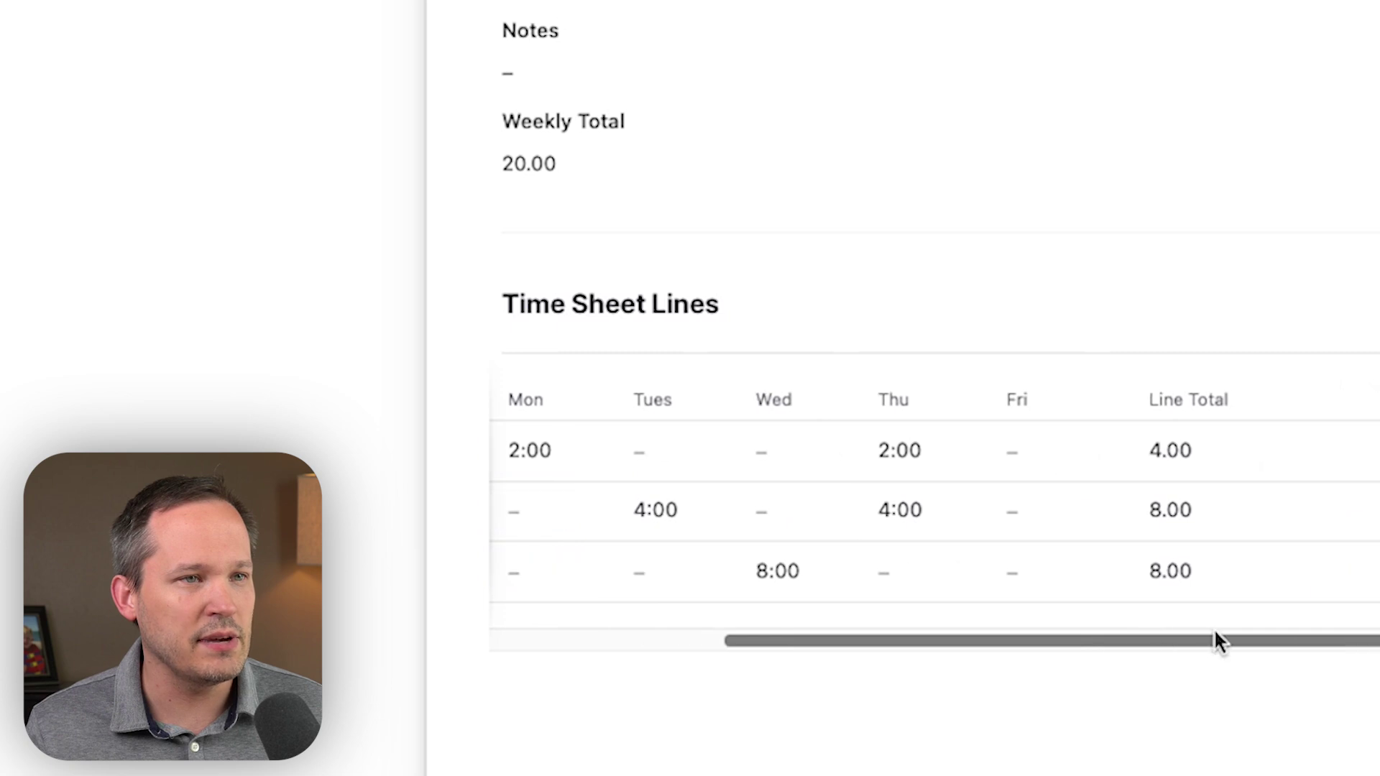
mouse_move(1215, 422)
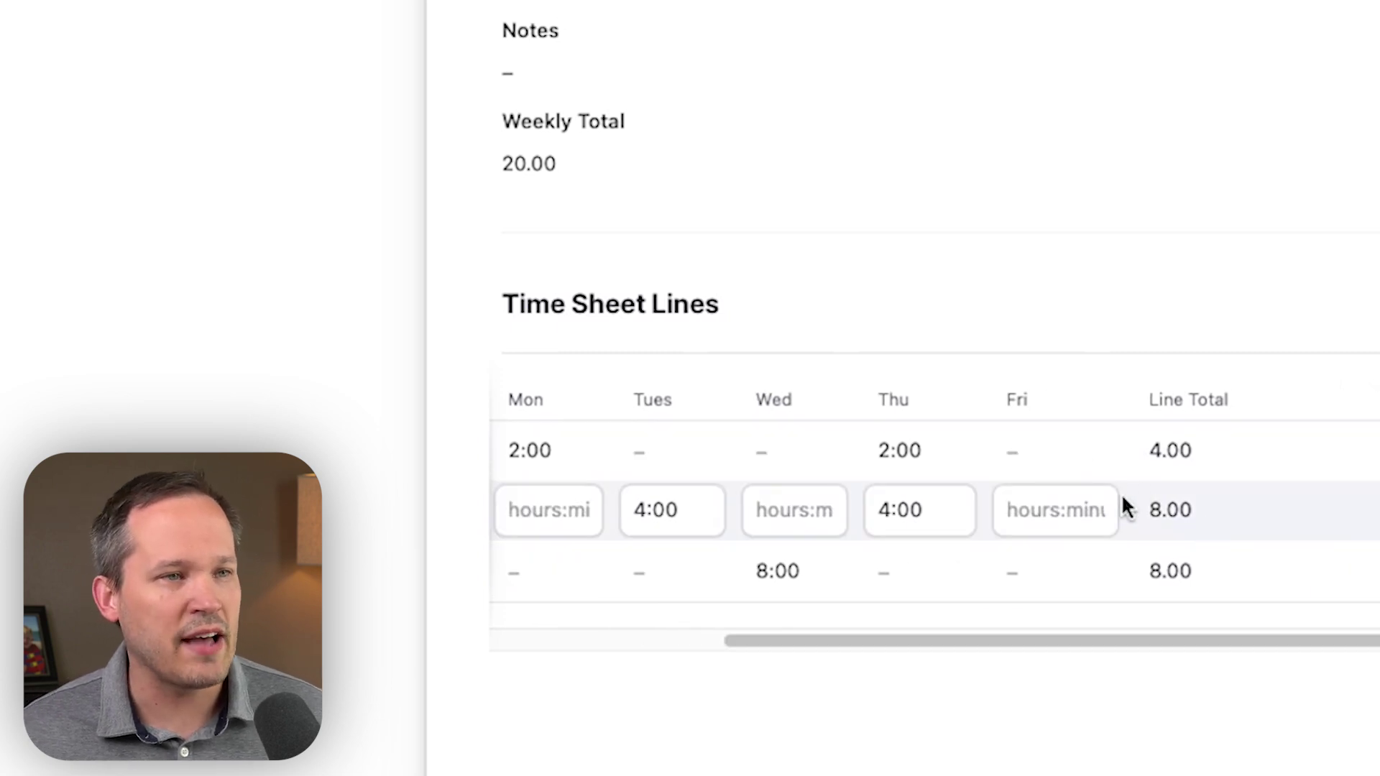
mouse_move(1104, 591)
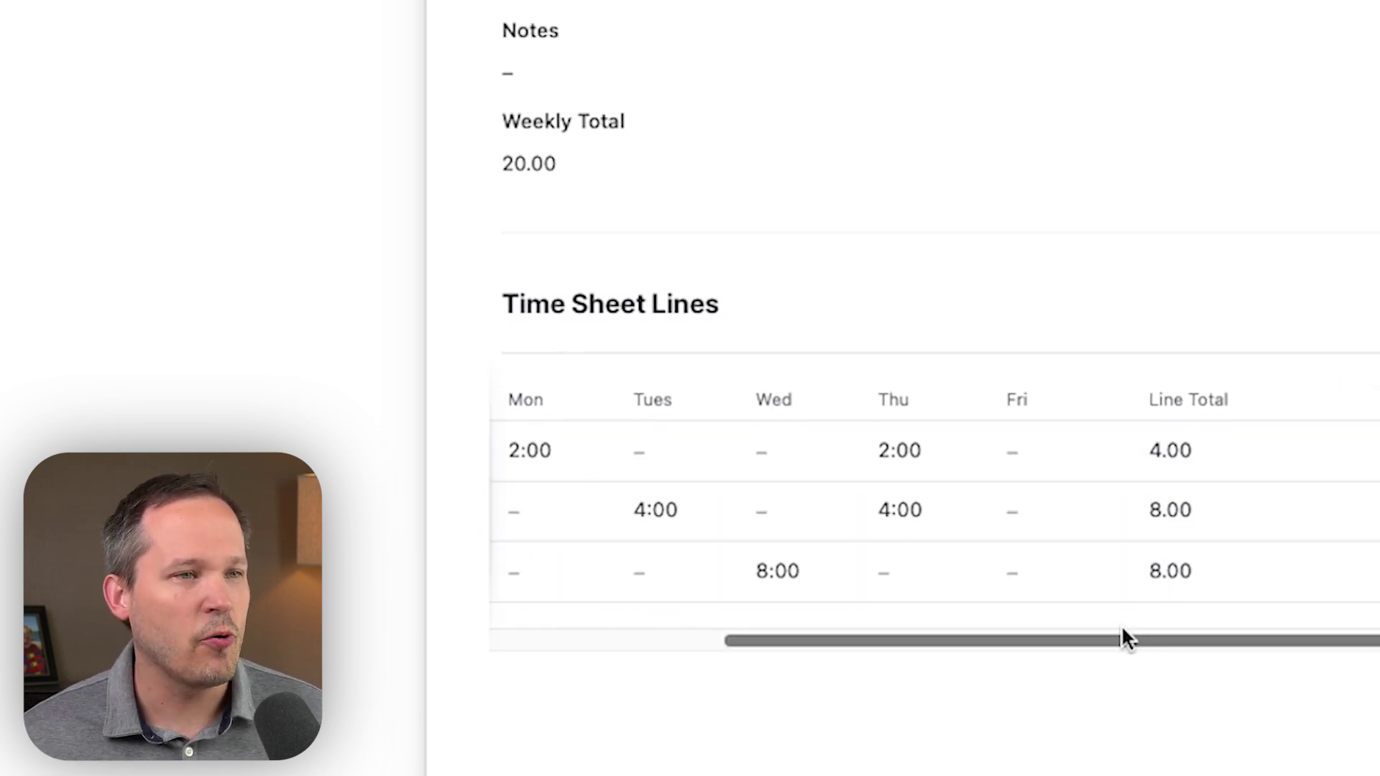
drag(1122, 631, 909, 610)
mouse_move(808, 509)
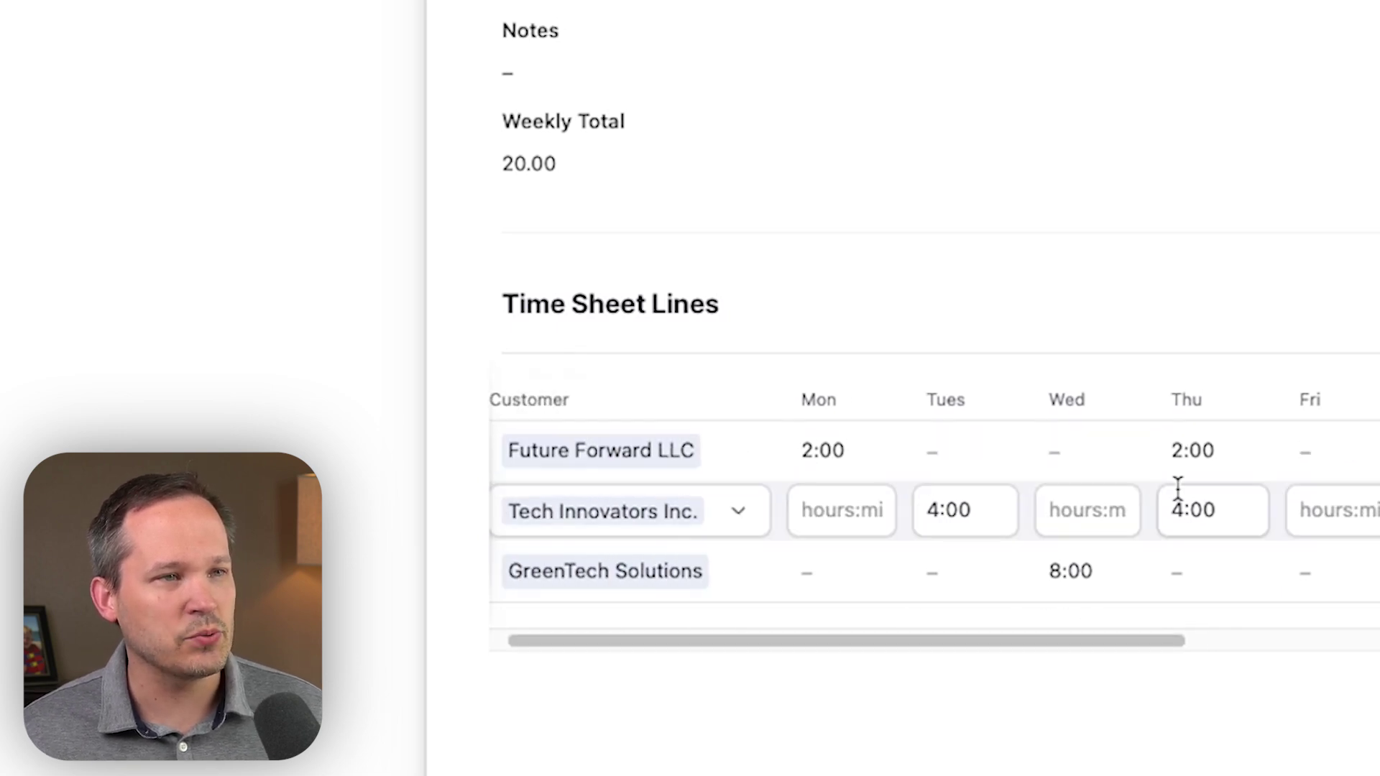
drag(1081, 636, 1293, 635)
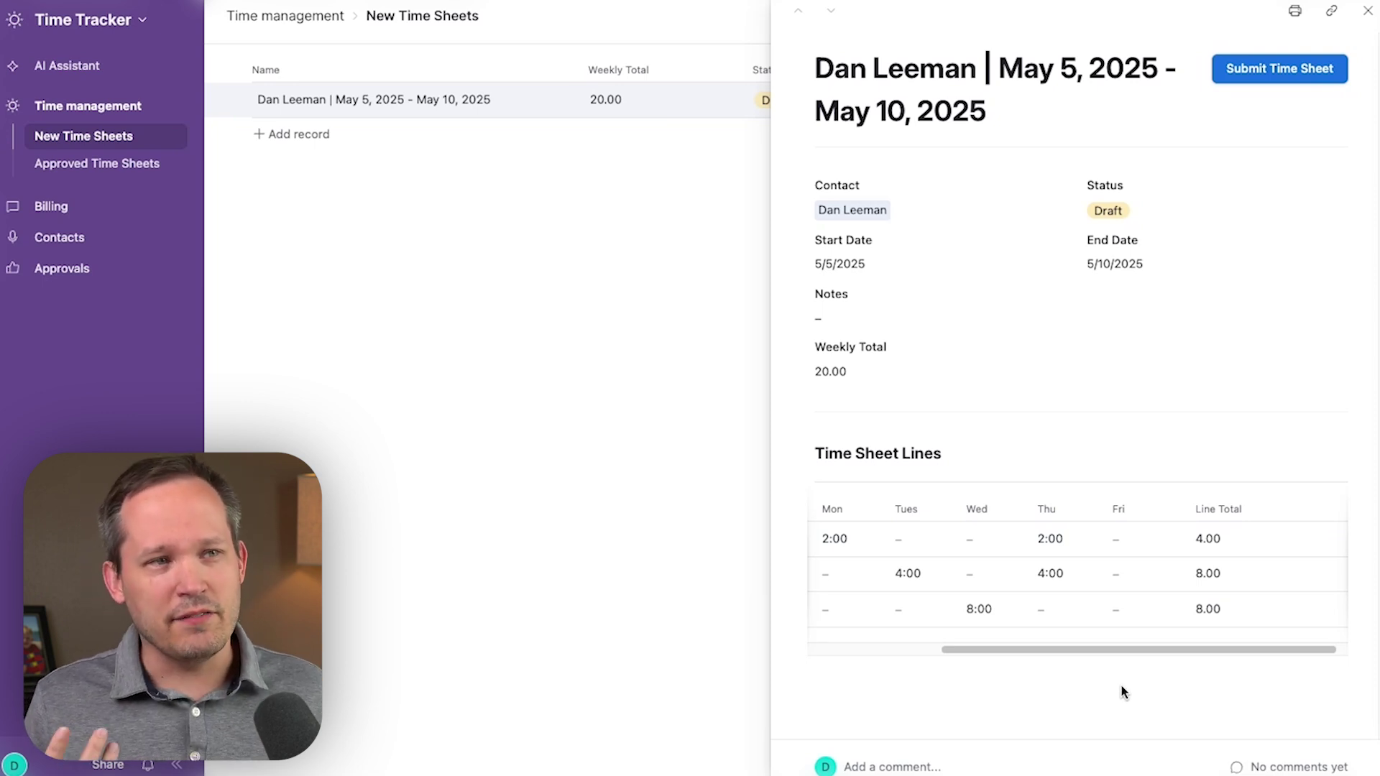
mouse_move(1009, 550)
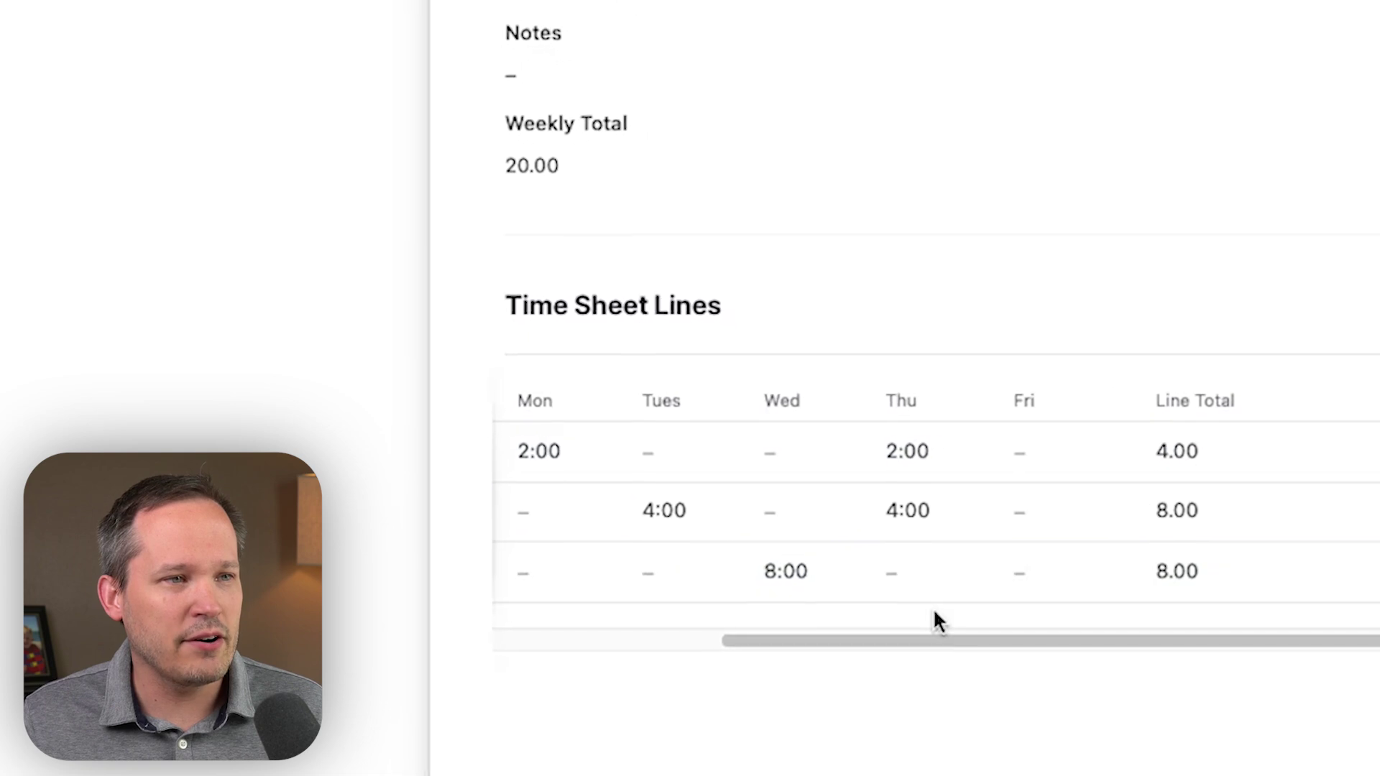
drag(966, 643, 905, 639)
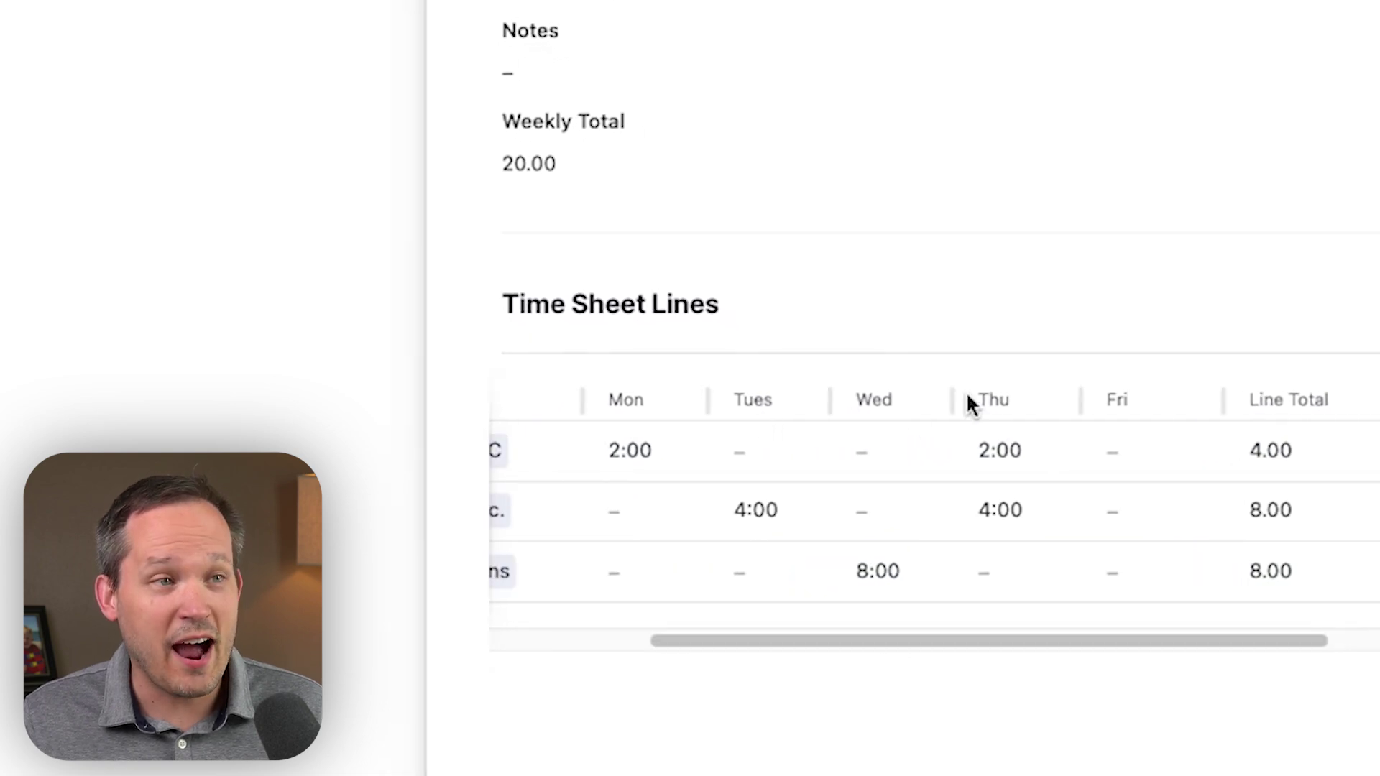
drag(1000, 634, 920, 626)
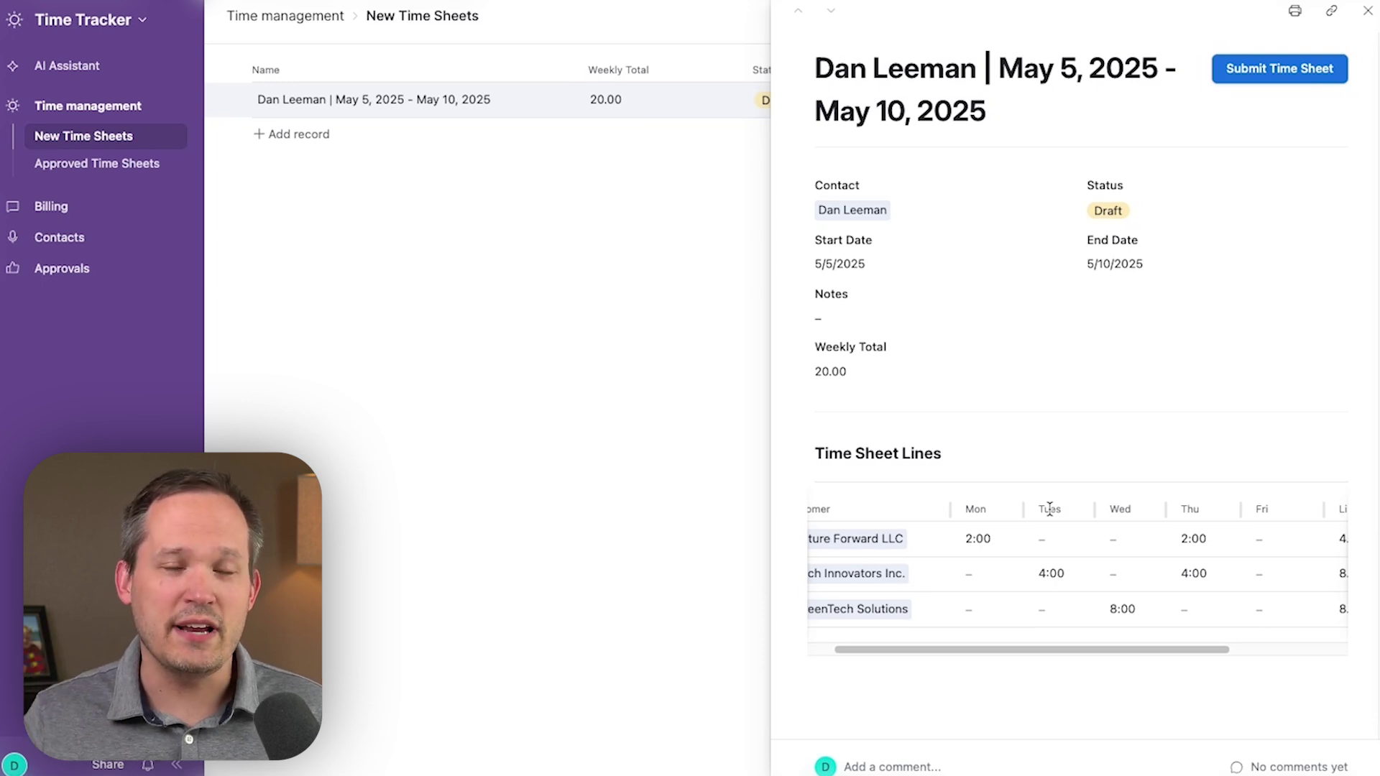
Step: Close the time sheet and view the existing time logs under Billing
click(422, 215)
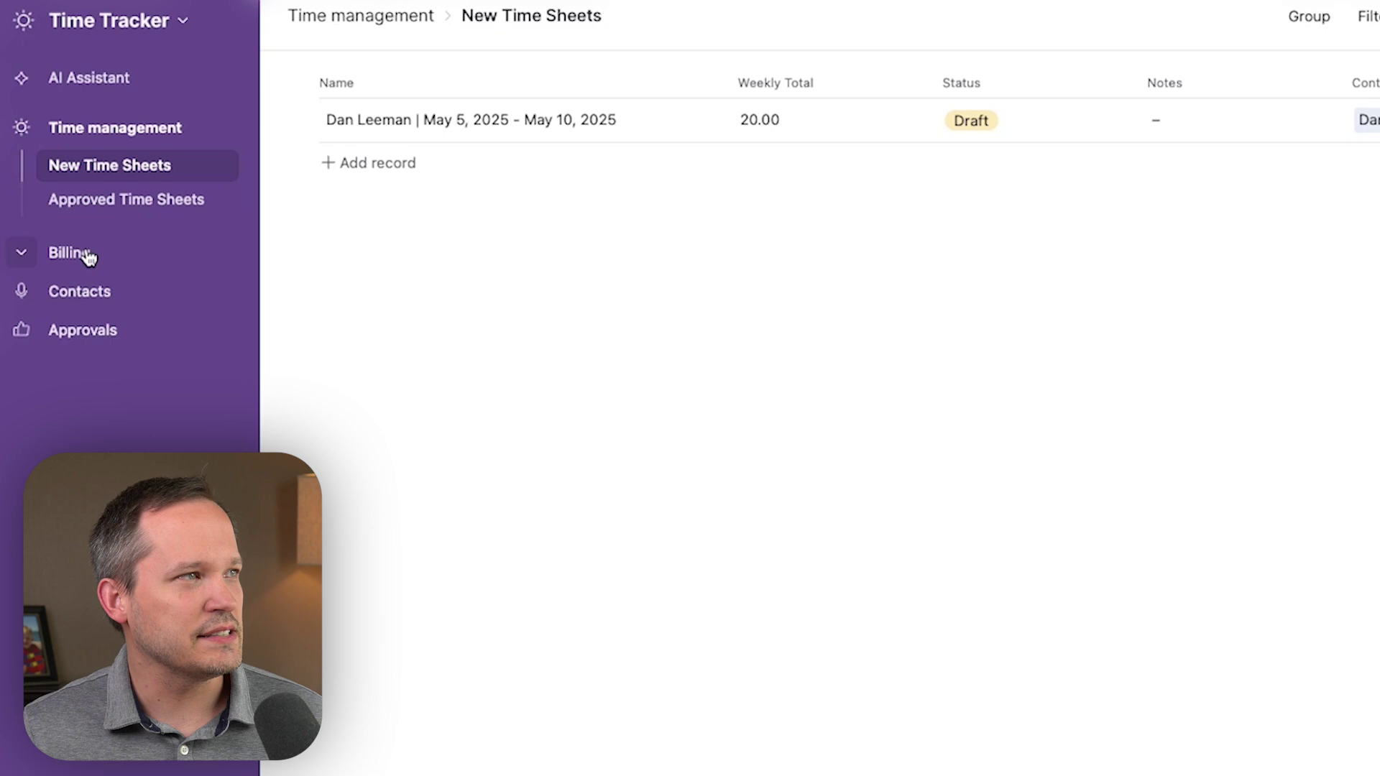
click(84, 254)
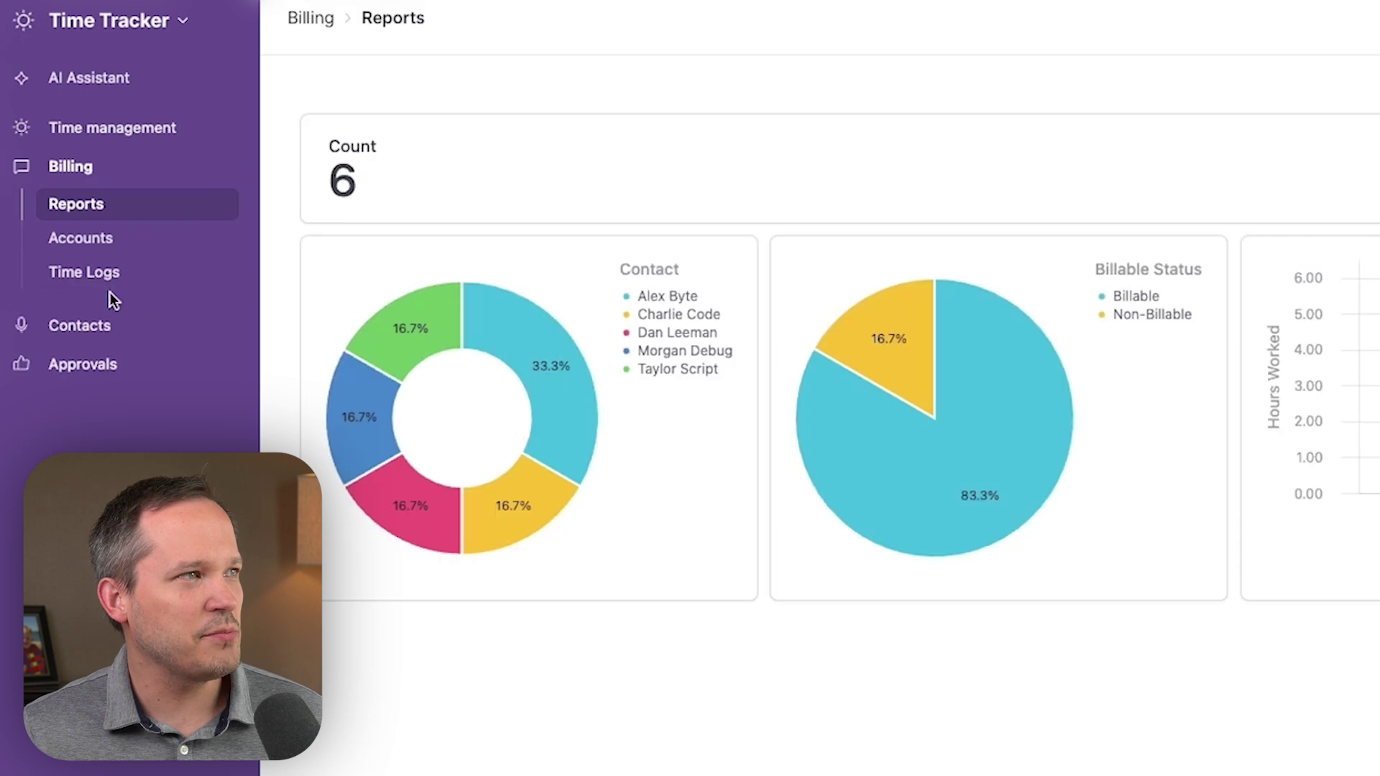
click(107, 282)
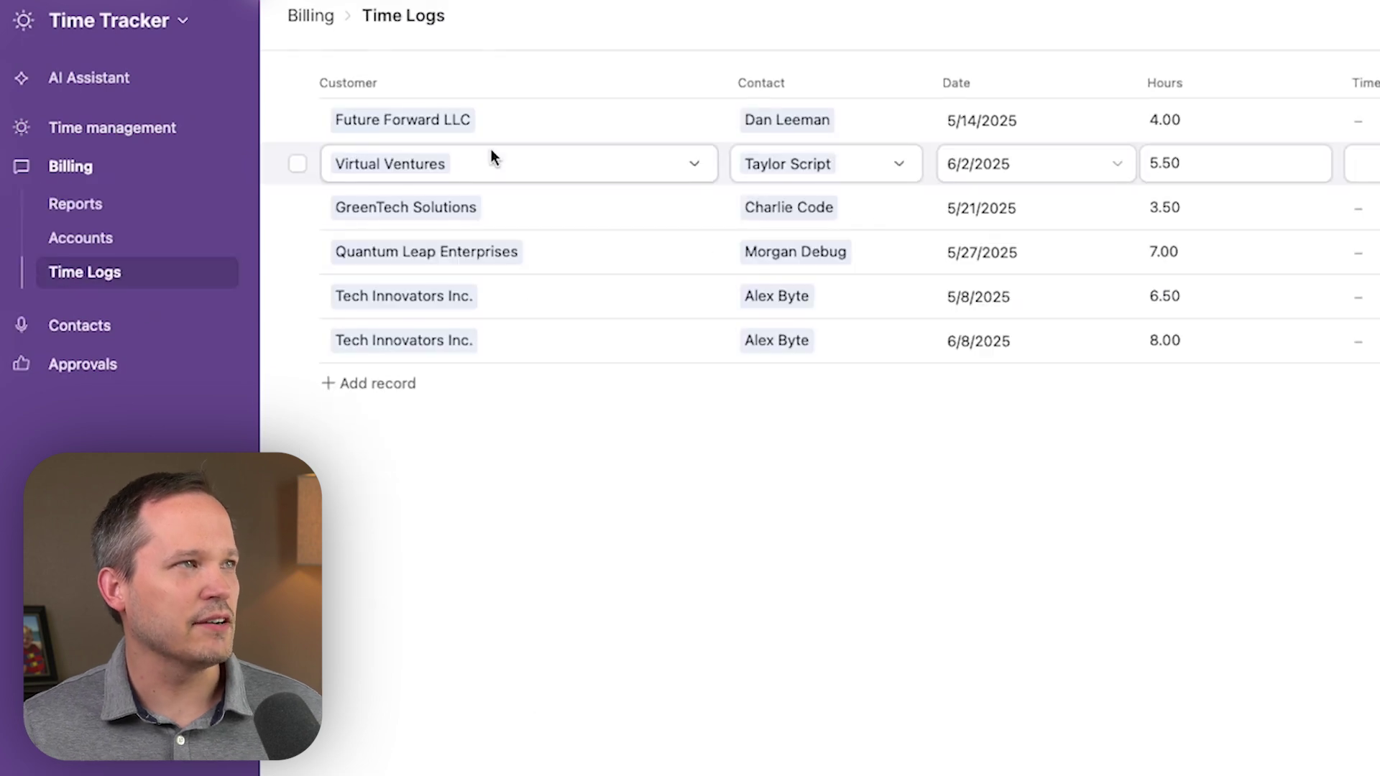
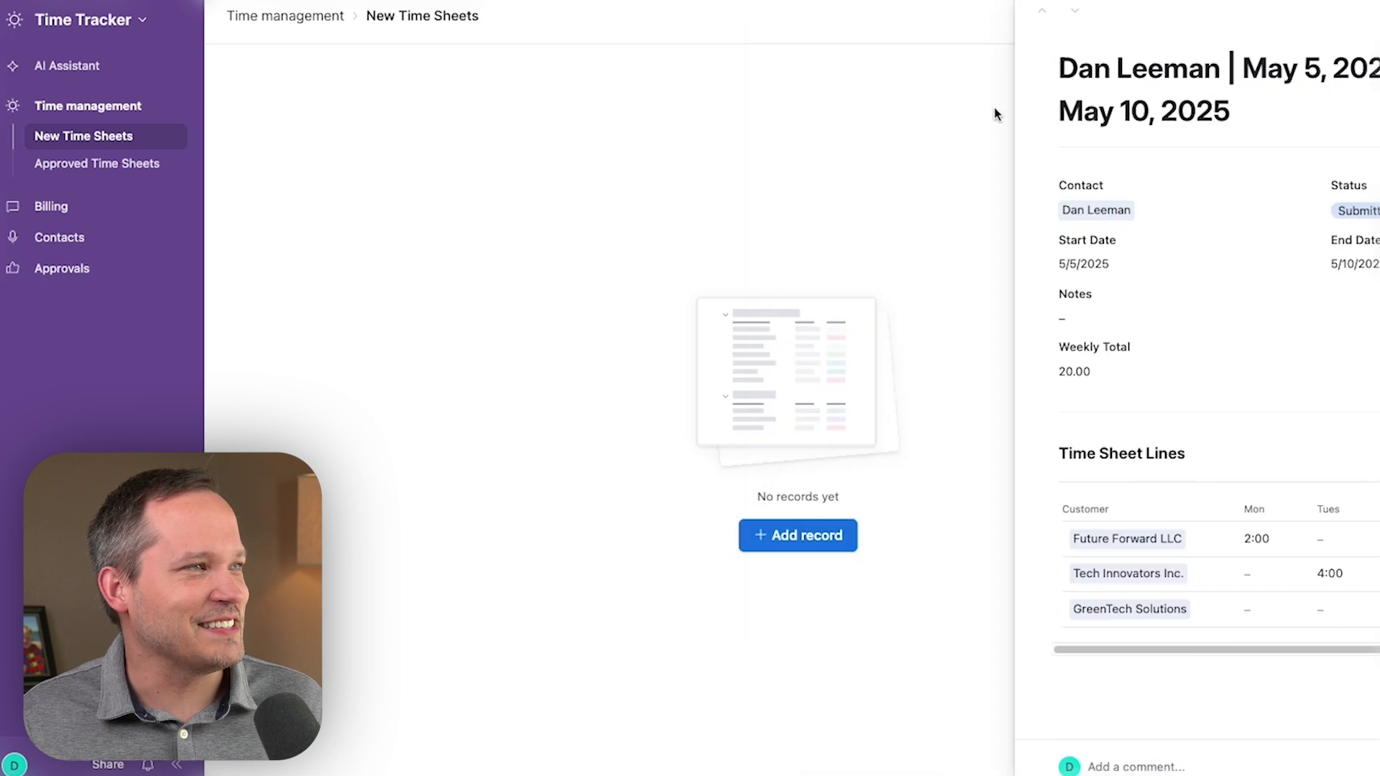
Step: Open the submitted May 5–10, 2025 time sheet from the approvals list
click(101, 269)
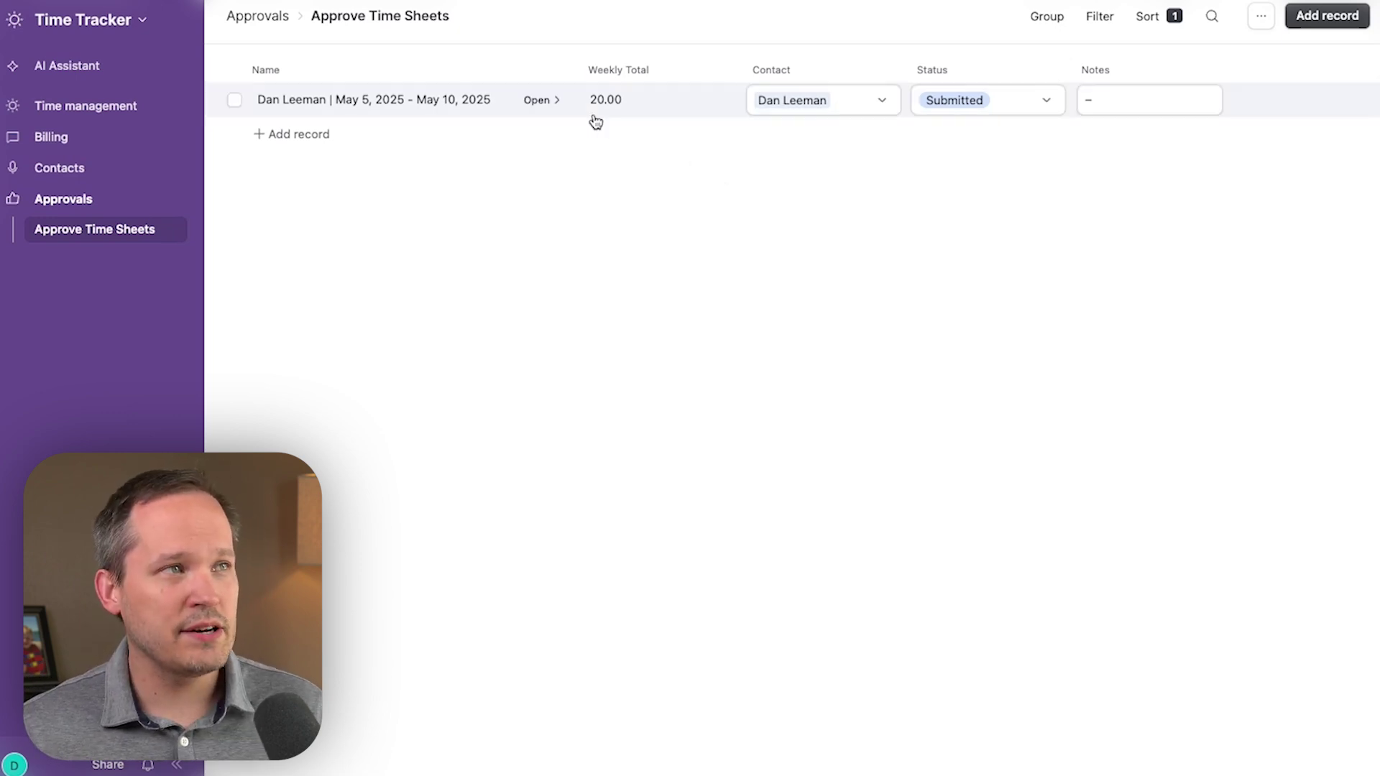
click(541, 109)
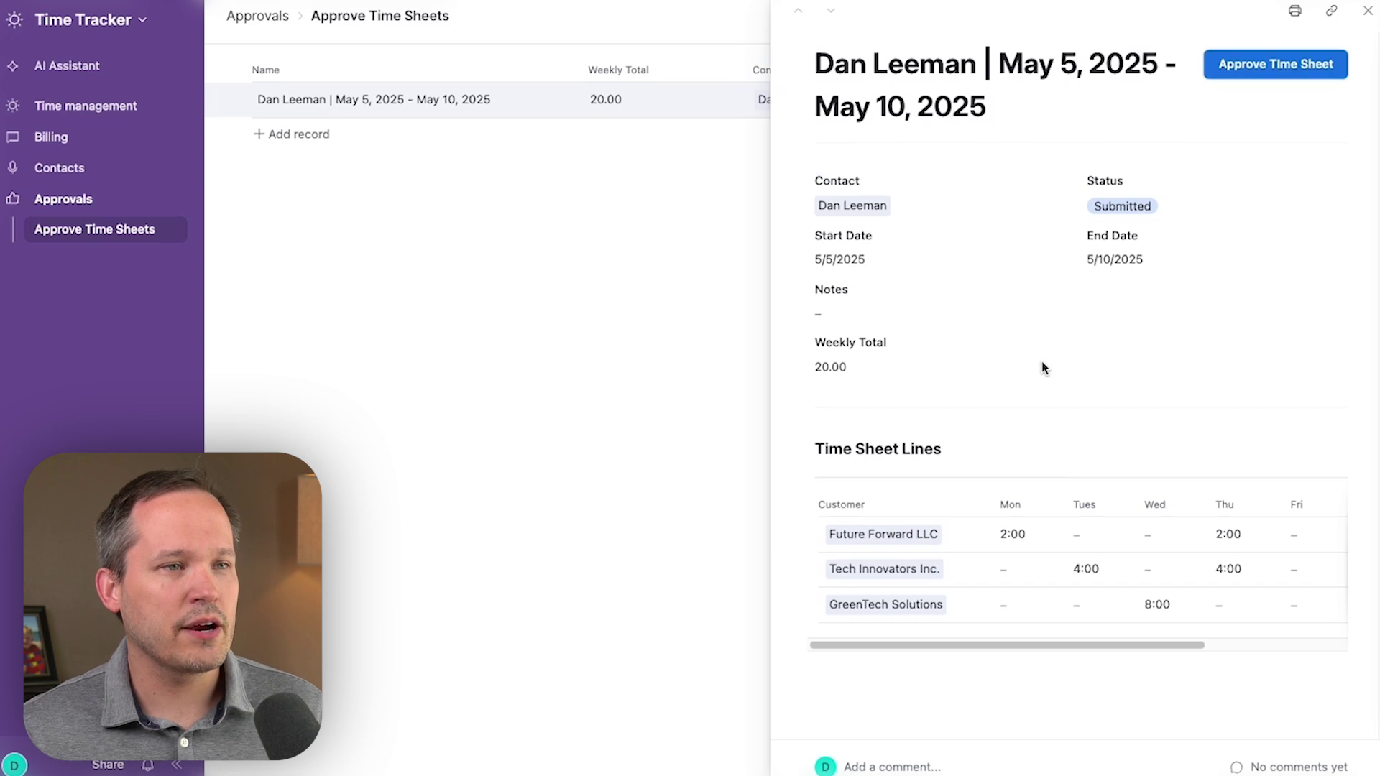
Step: Draft a comment on the submitted time sheet that mentions a team member
click(945, 751)
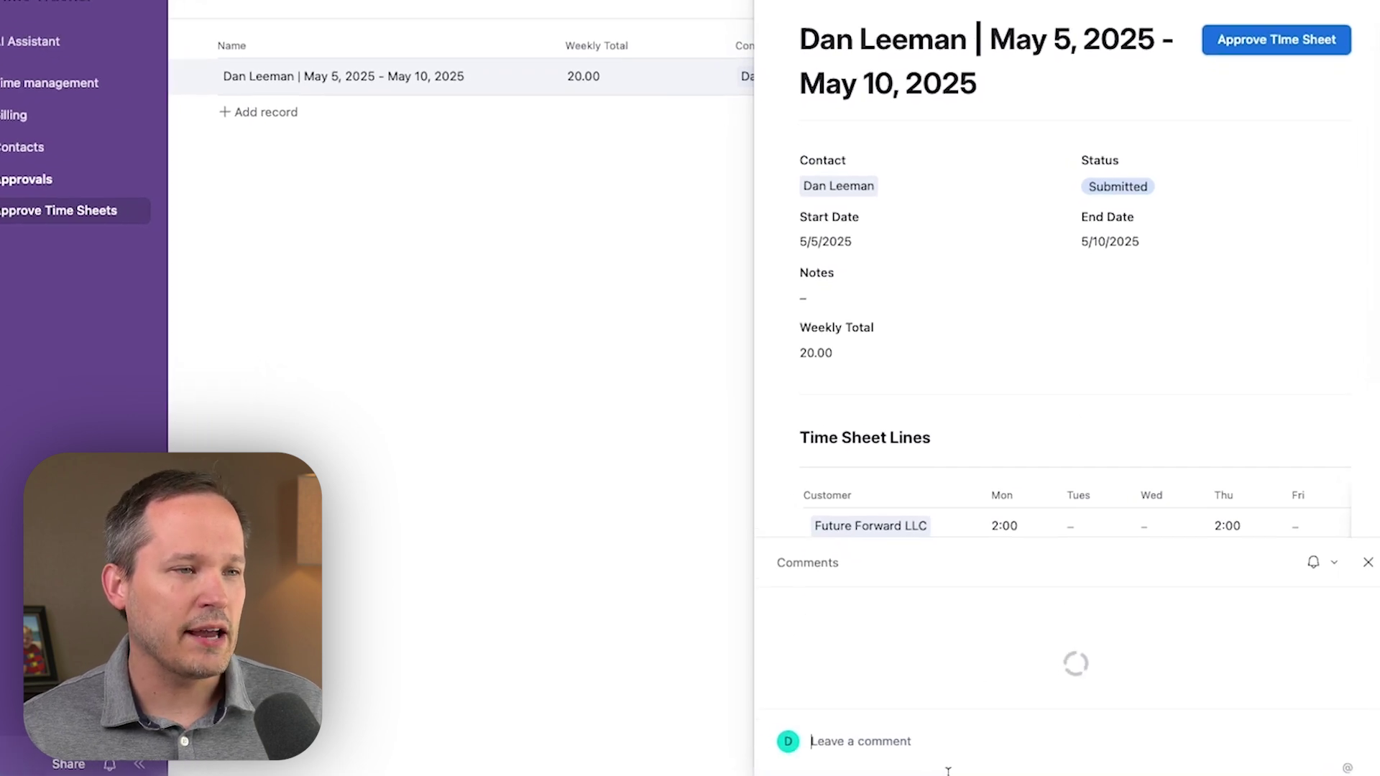
text(@Dan)
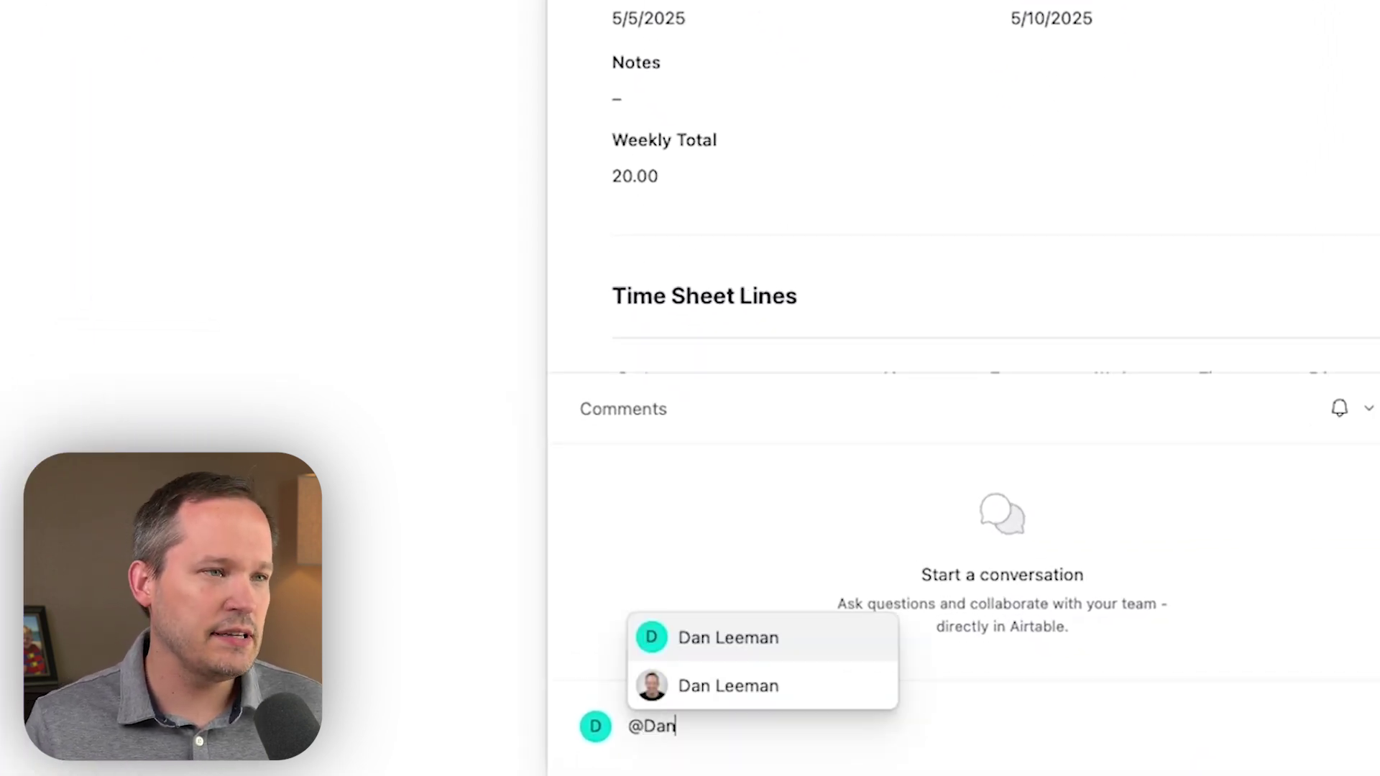
click(818, 661)
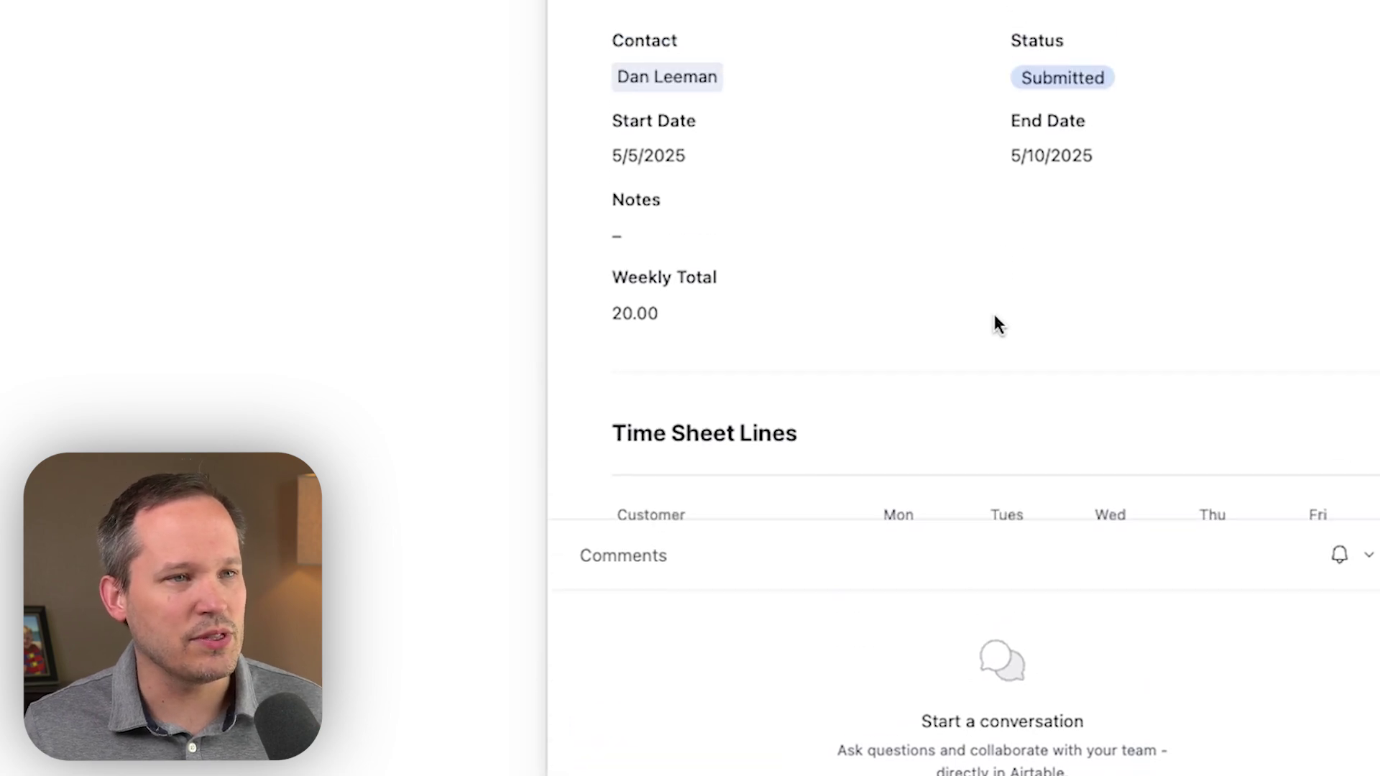
Step: Check the submitted time sheet lines and approve the time sheet
scroll(995, 359, down, 5)
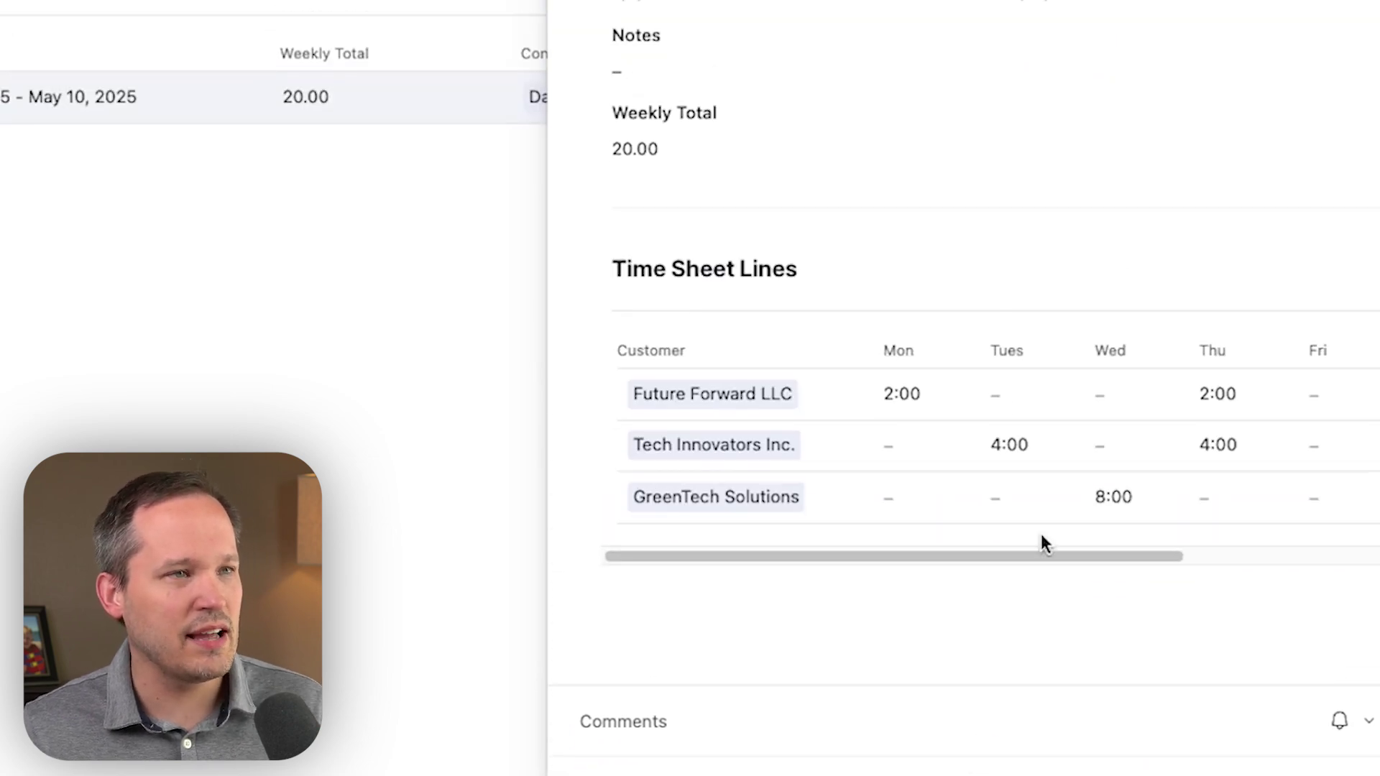
scroll(963, 388, up, 5)
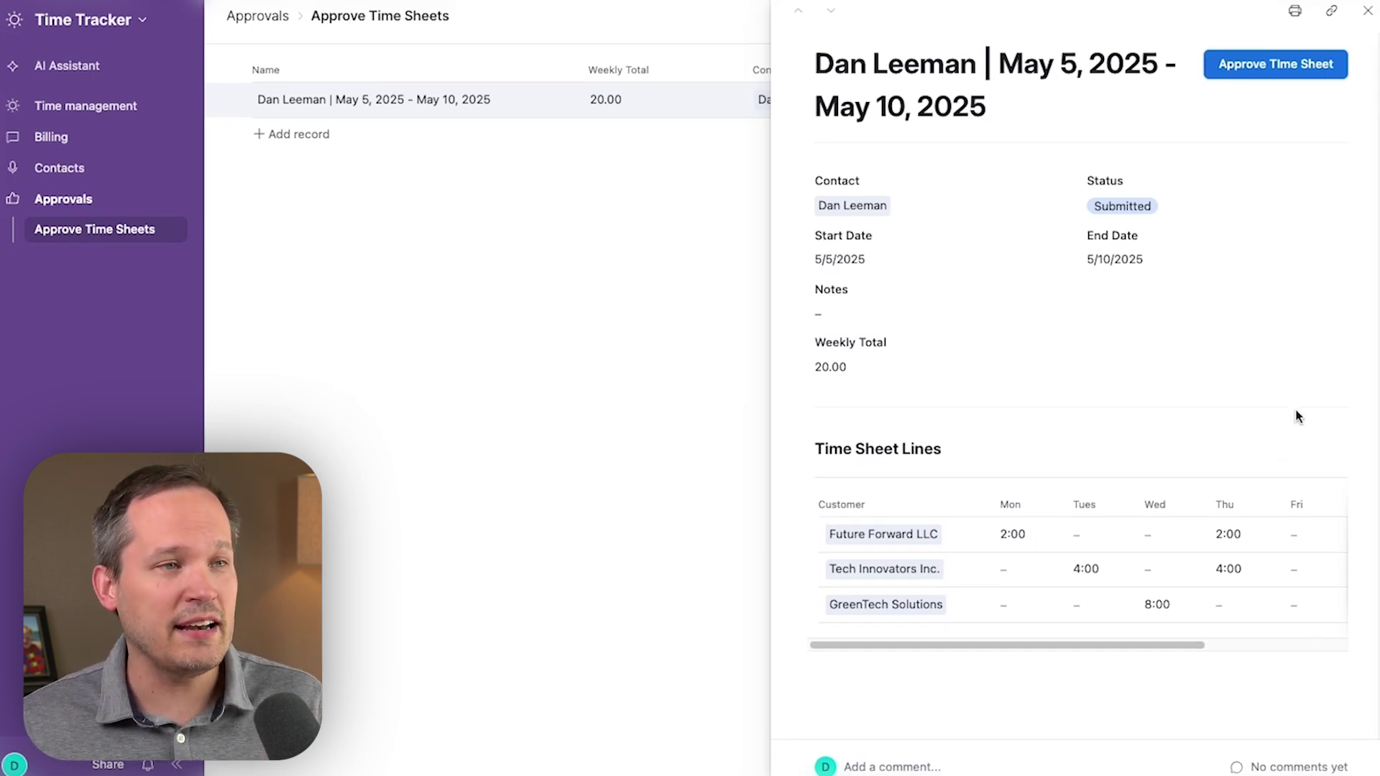
click(1296, 66)
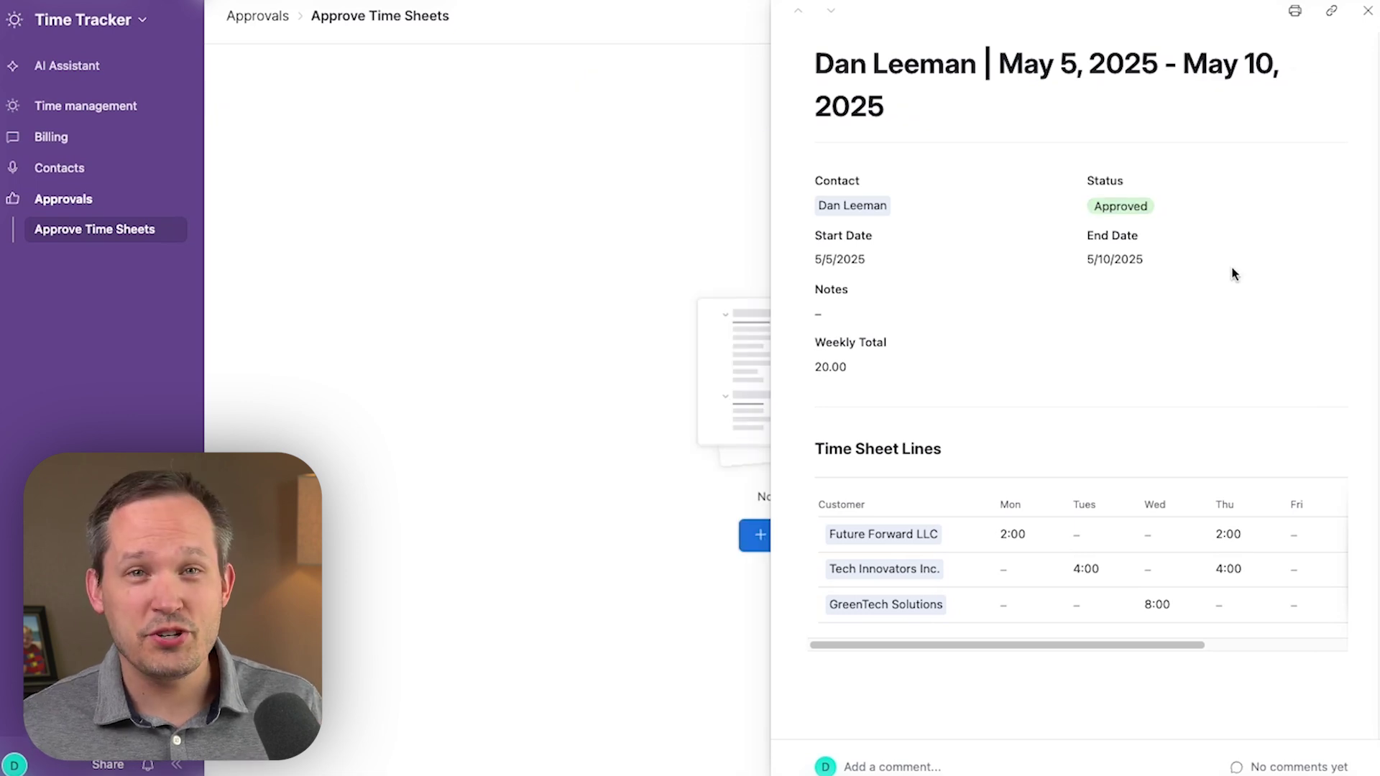
Step: Return to the Billing time logs to check the entries for the approved time sheet
click(92, 141)
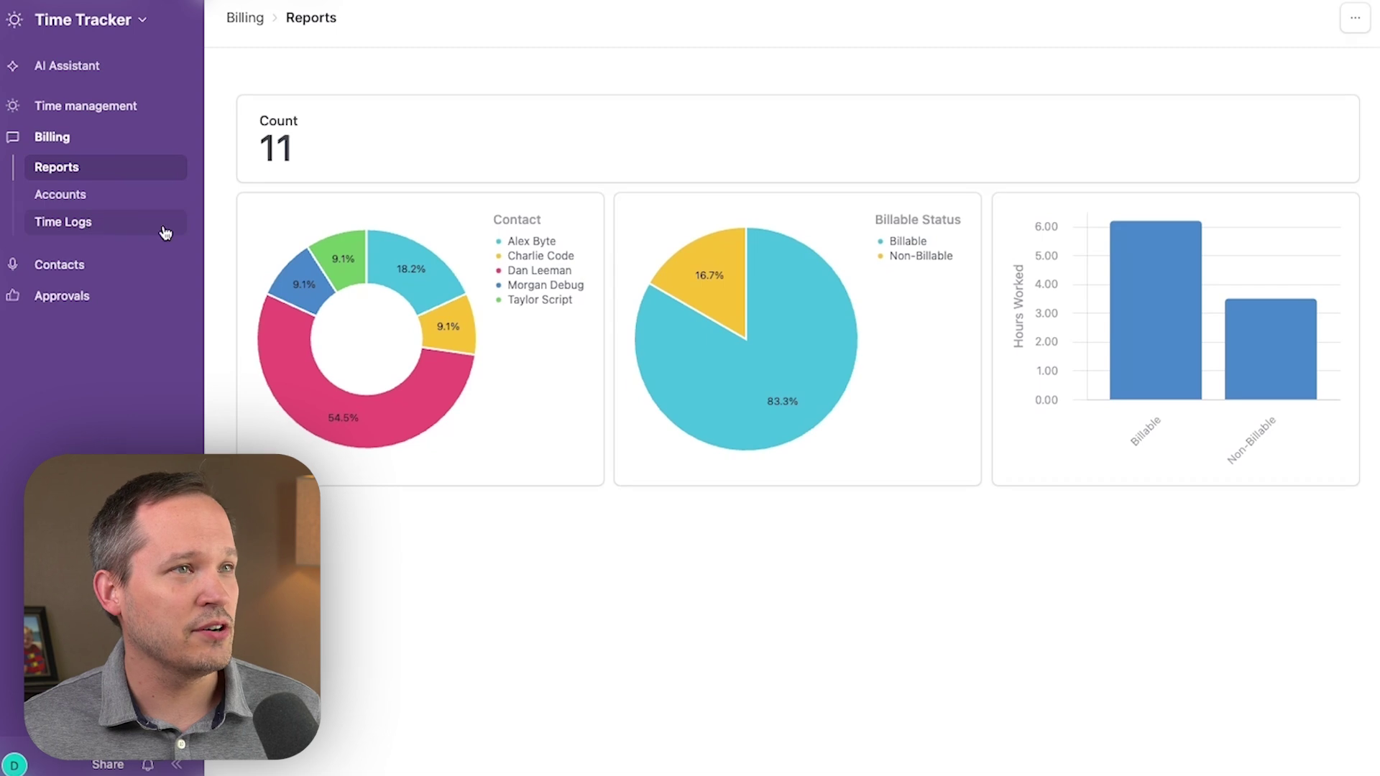
click(89, 224)
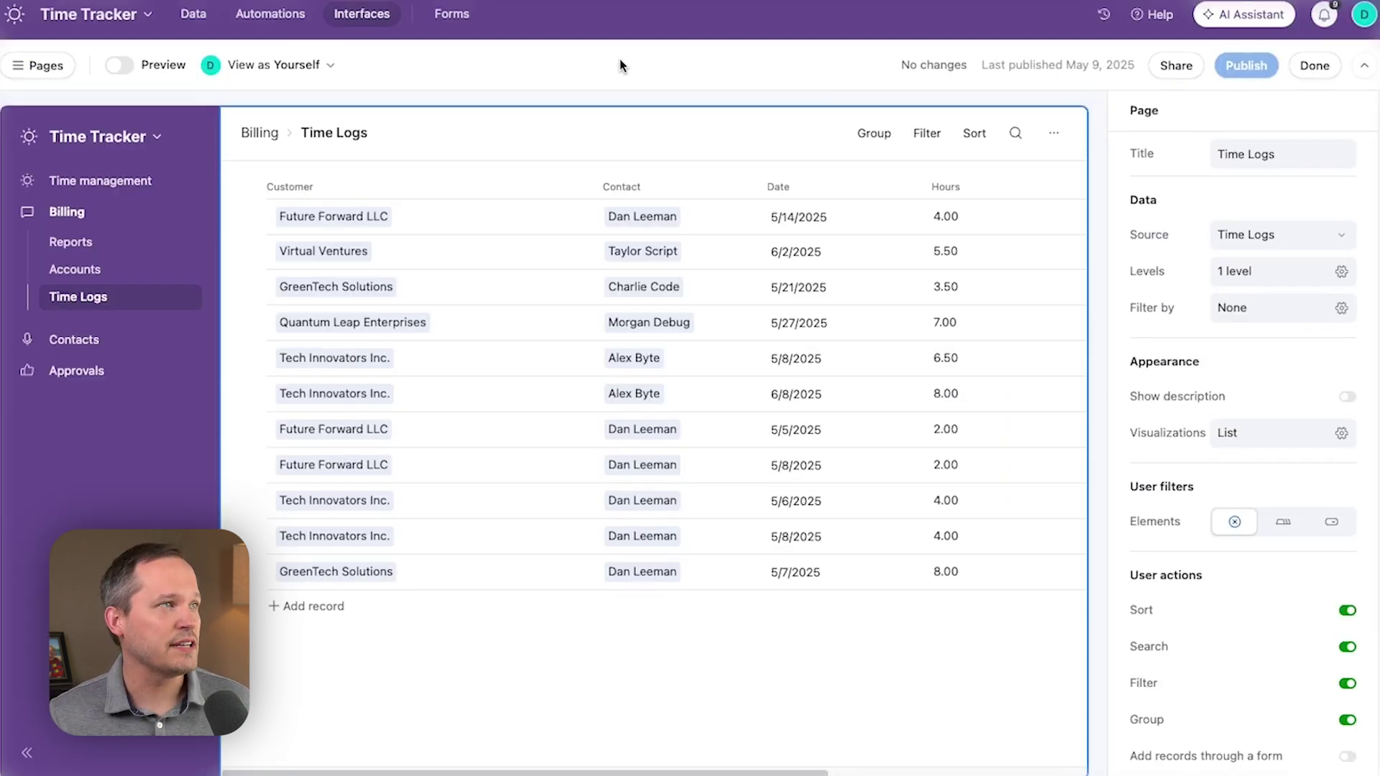
Step: Examine the base's underlying data tables, from Time Logs, Accounts and Contacts through to Time Sheet Lines
click(193, 14)
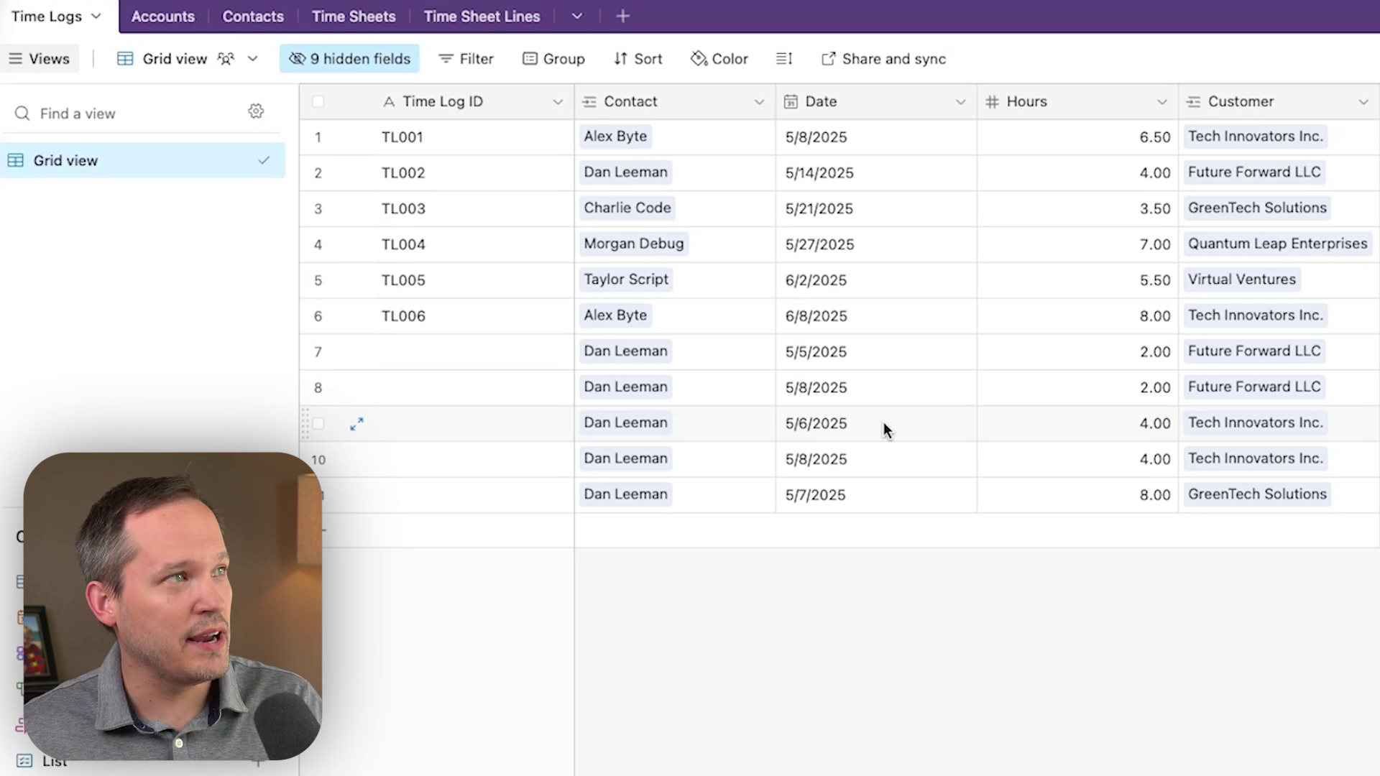
click(163, 17)
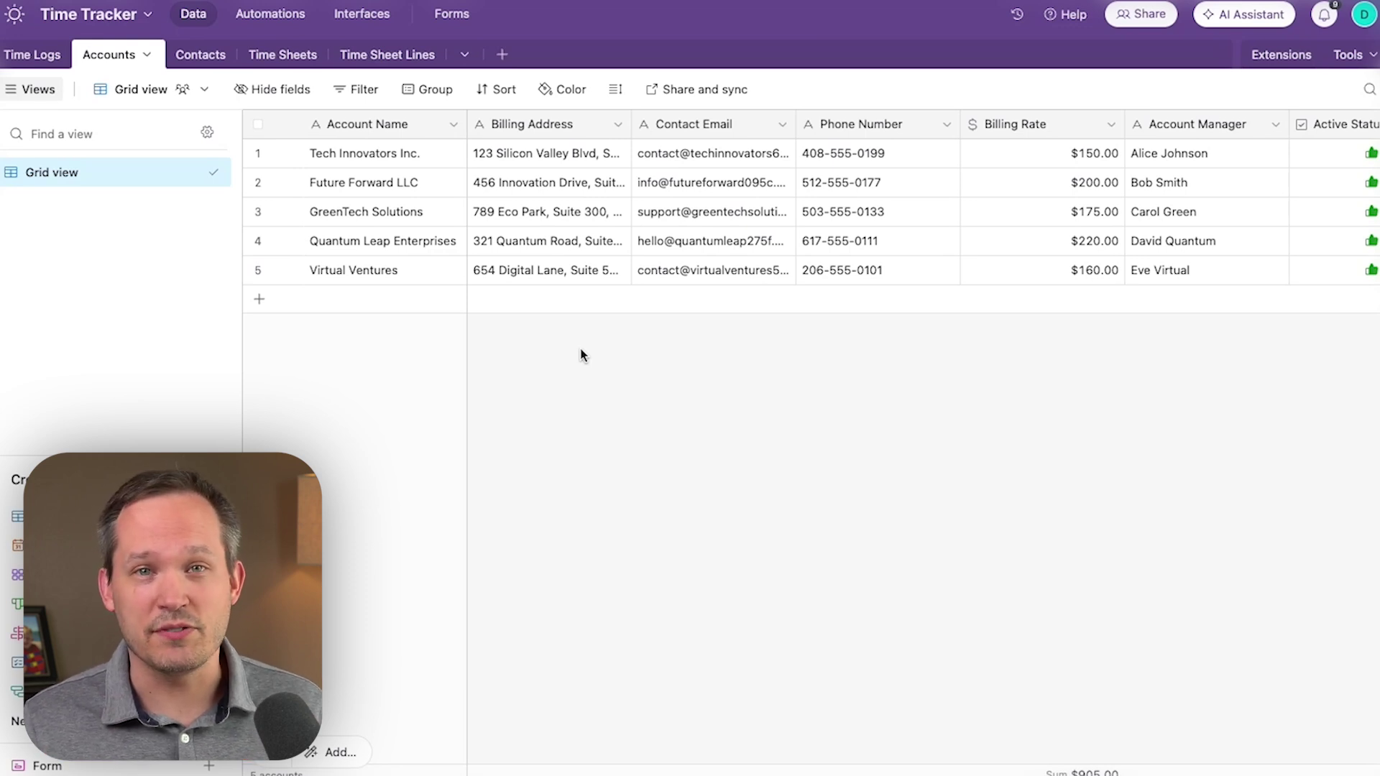
click(198, 58)
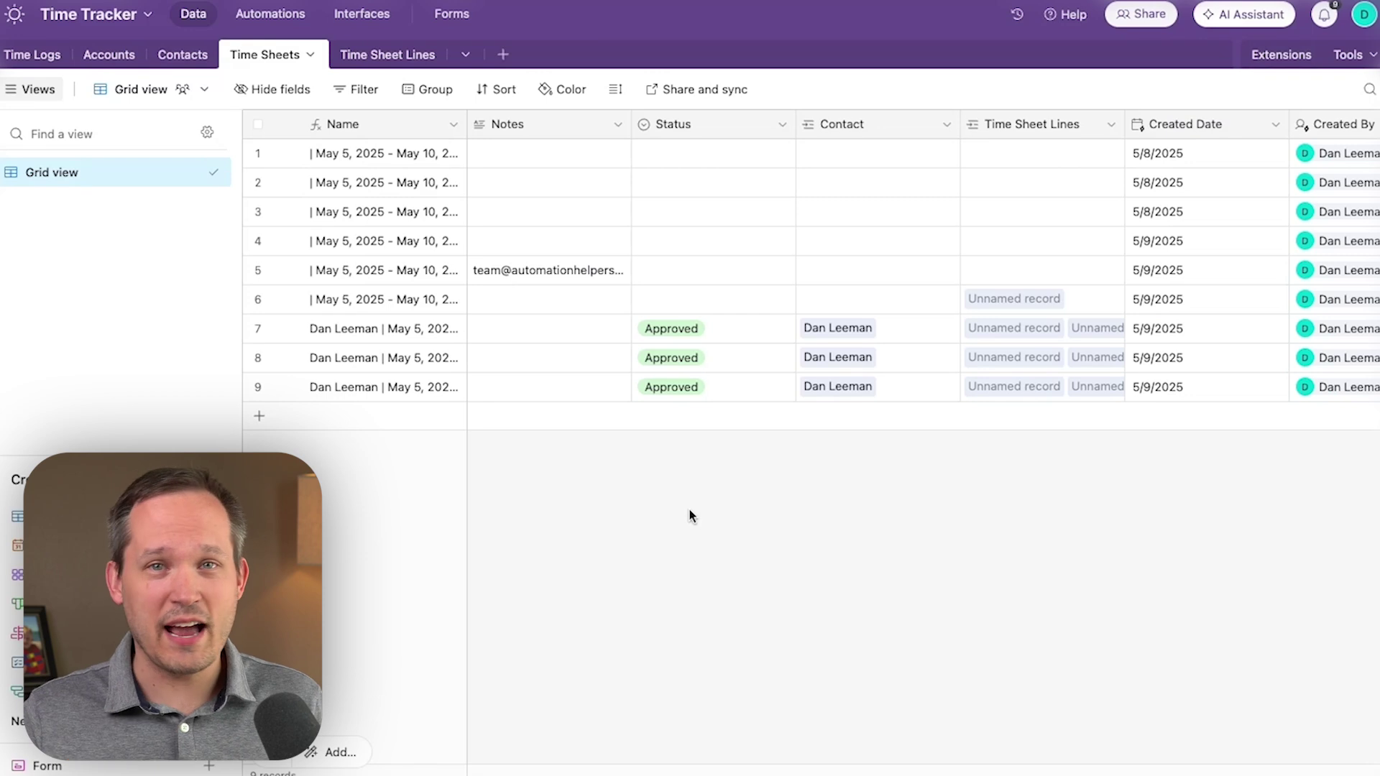
click(388, 54)
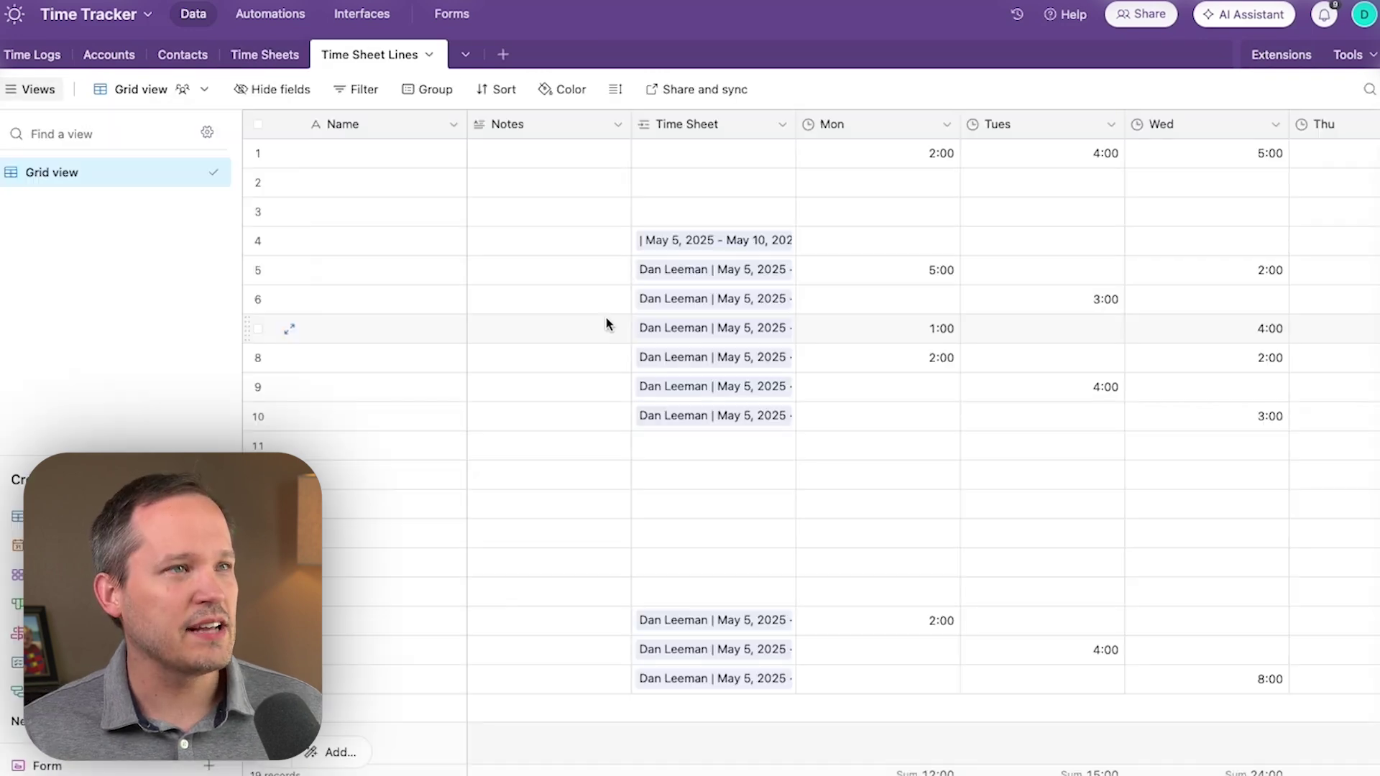
Step: Examine the weekday hours columns, linked time sheets and customers in the Time Sheet Lines table
scroll(656, 378, right, 5)
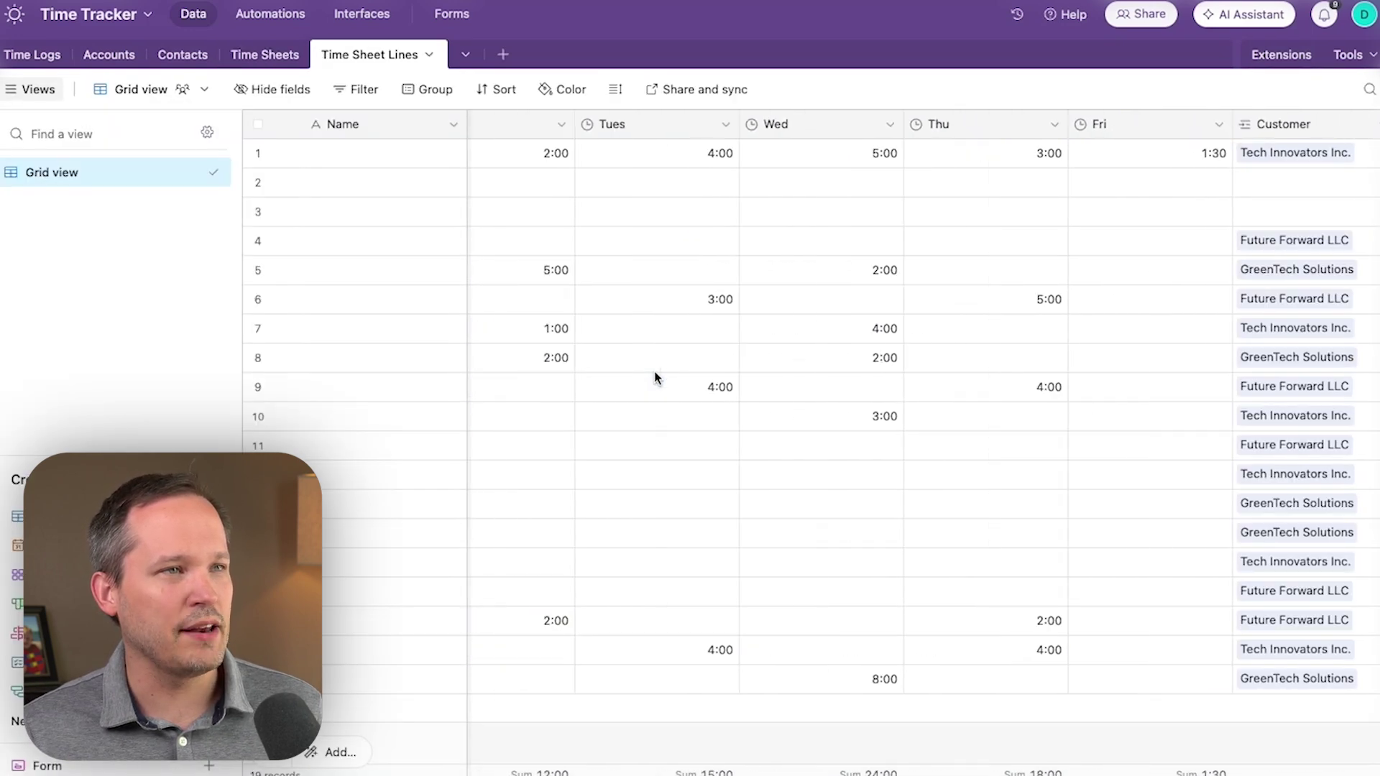
scroll(623, 198, left, 3)
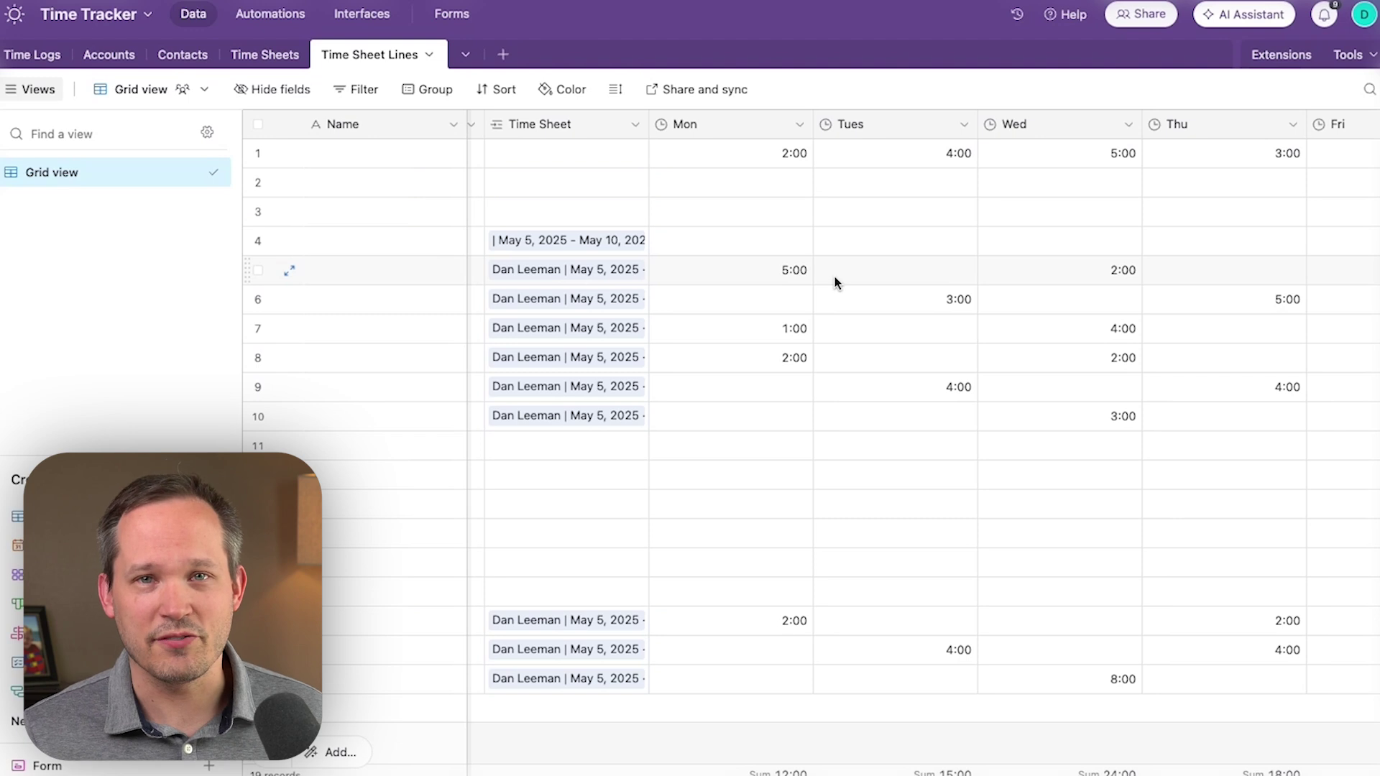
scroll(835, 274, right, 4)
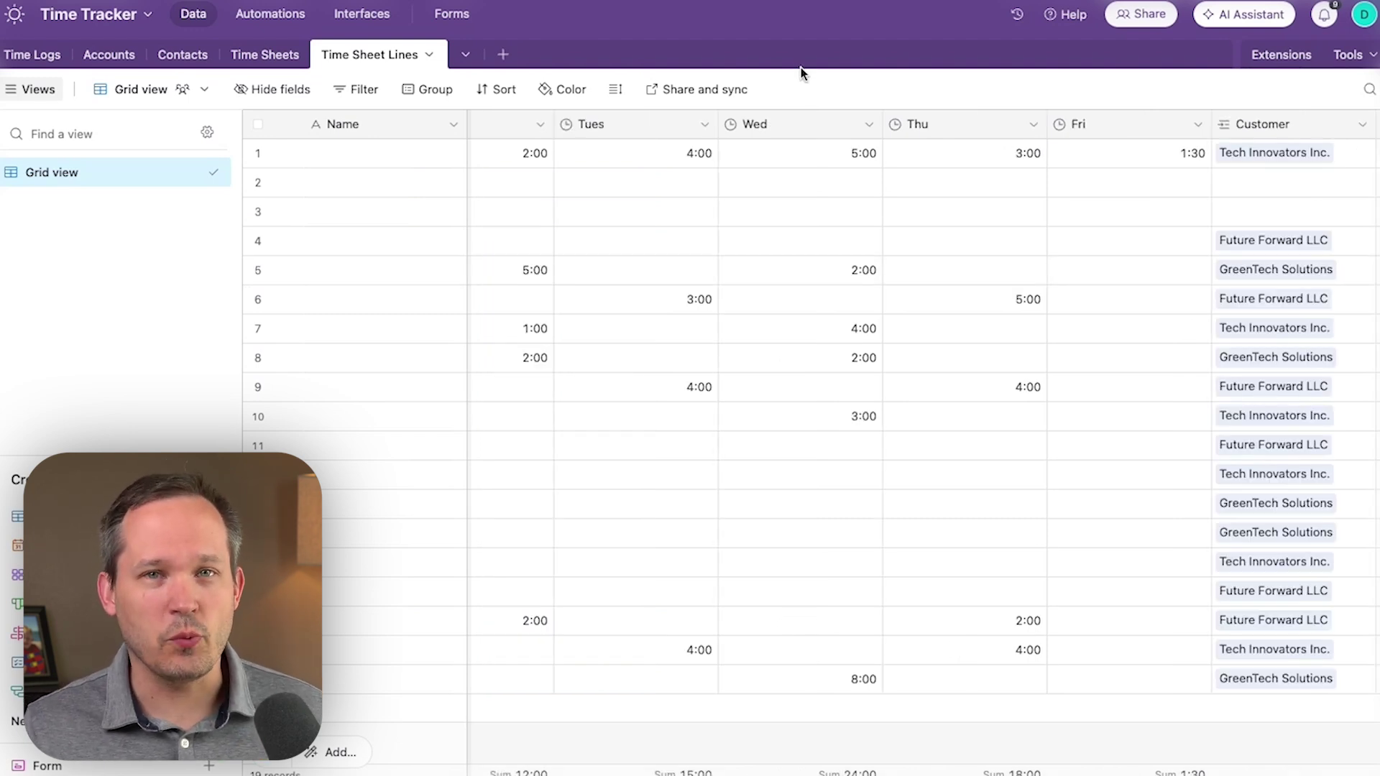
Step: Open the Generate Time Sheets automation and review its record-created trigger and Find Contact for User action
click(270, 14)
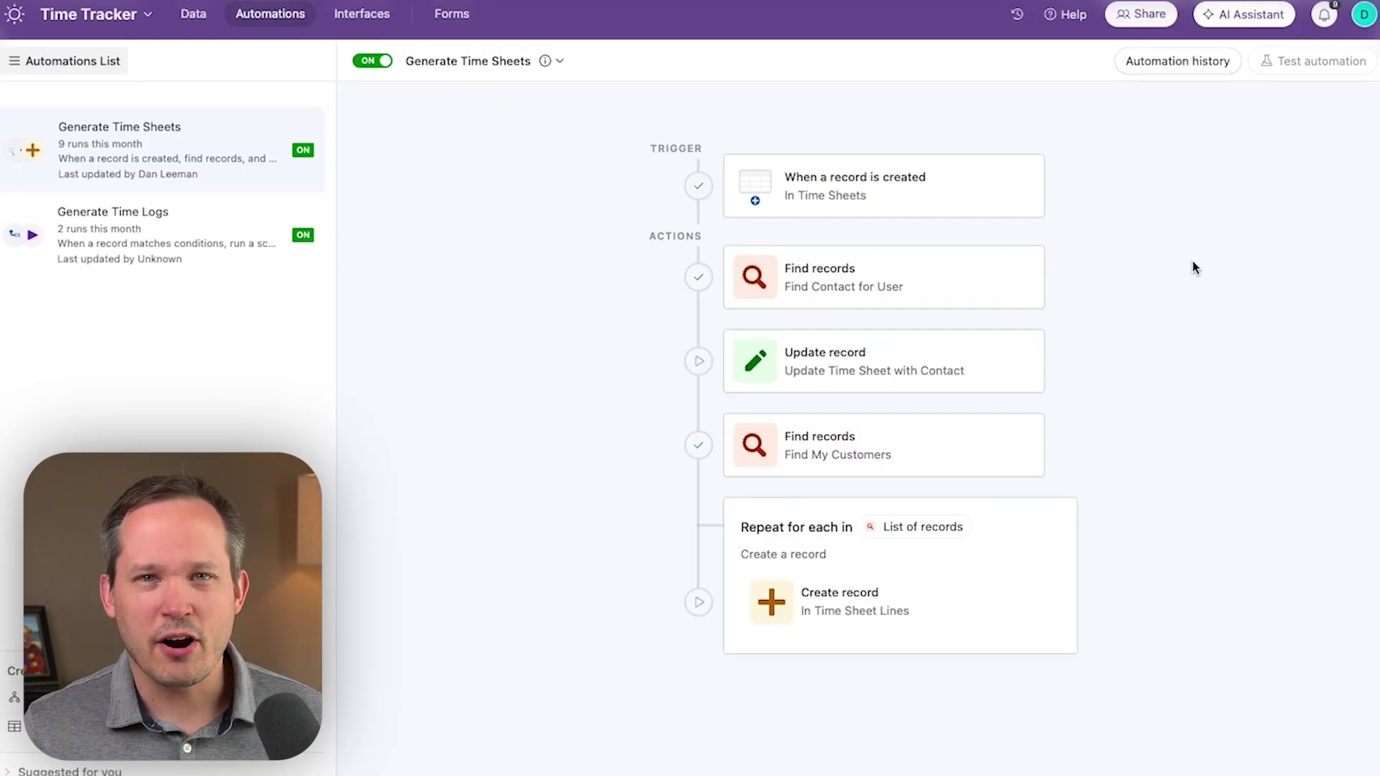
click(996, 207)
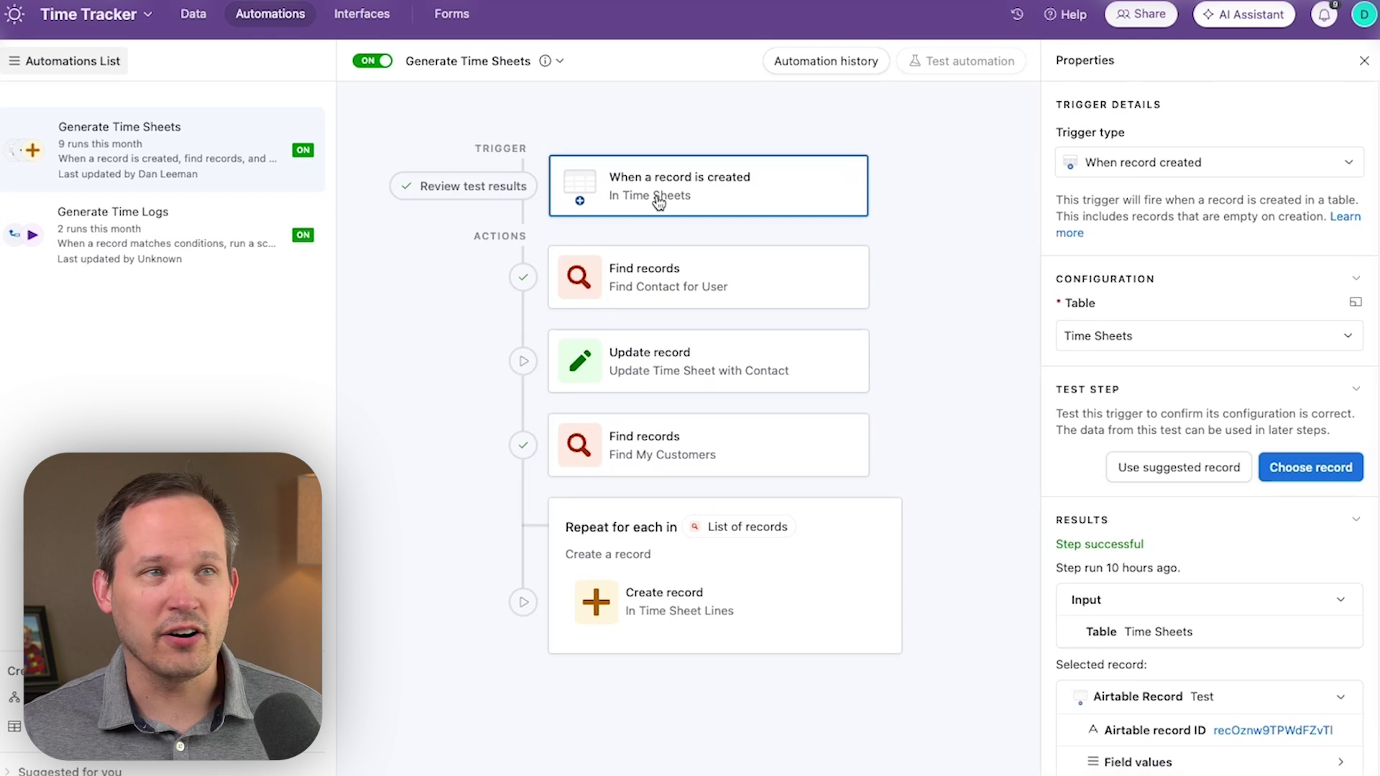
click(736, 294)
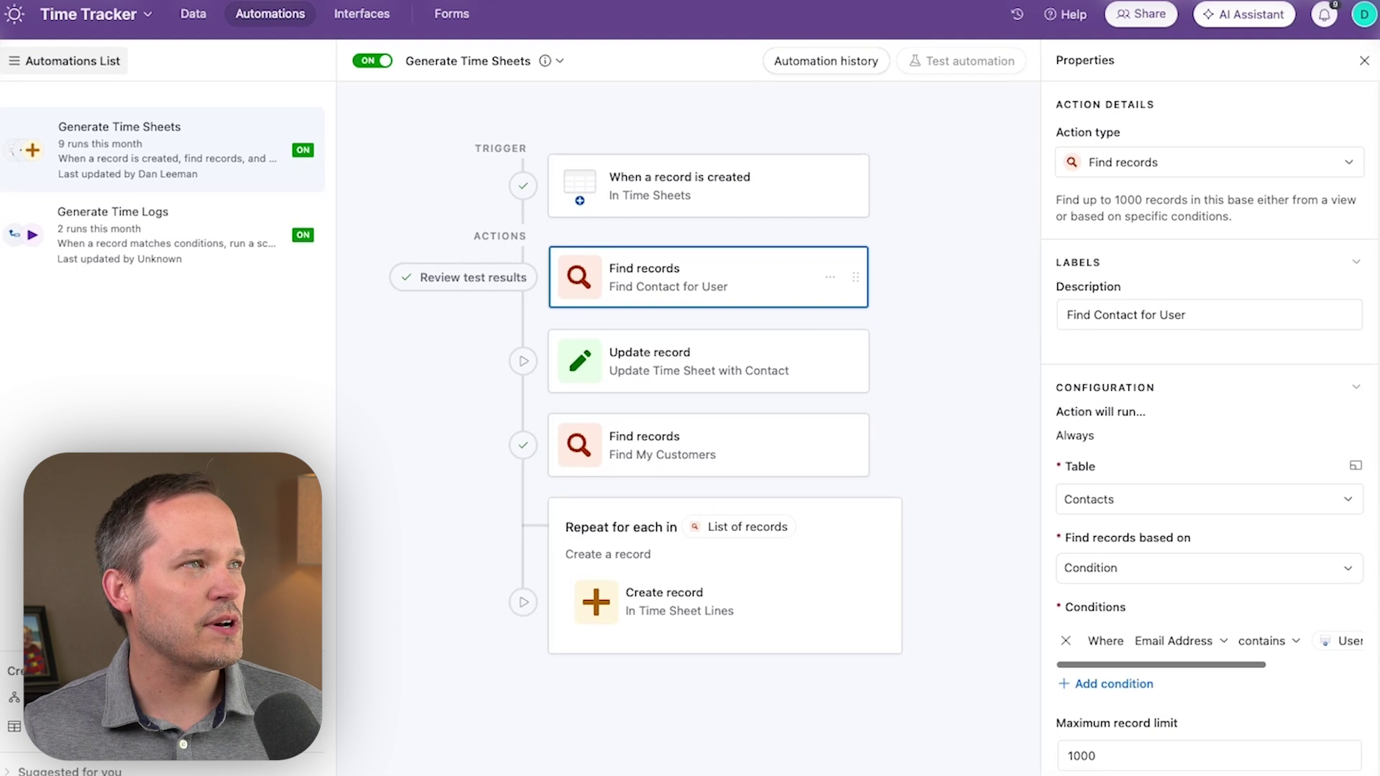
Step: Check the Contacts table's email address field and its neighbouring fields
click(193, 14)
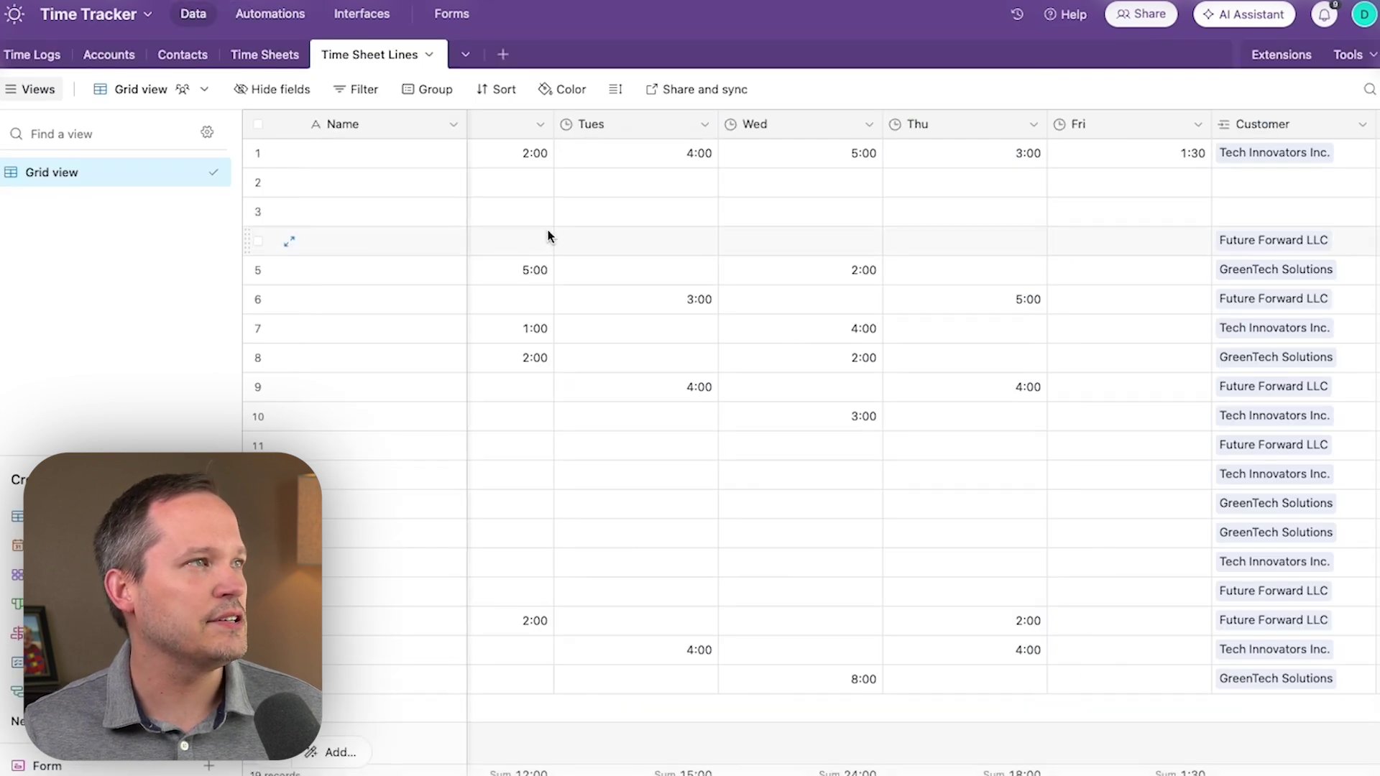
click(183, 56)
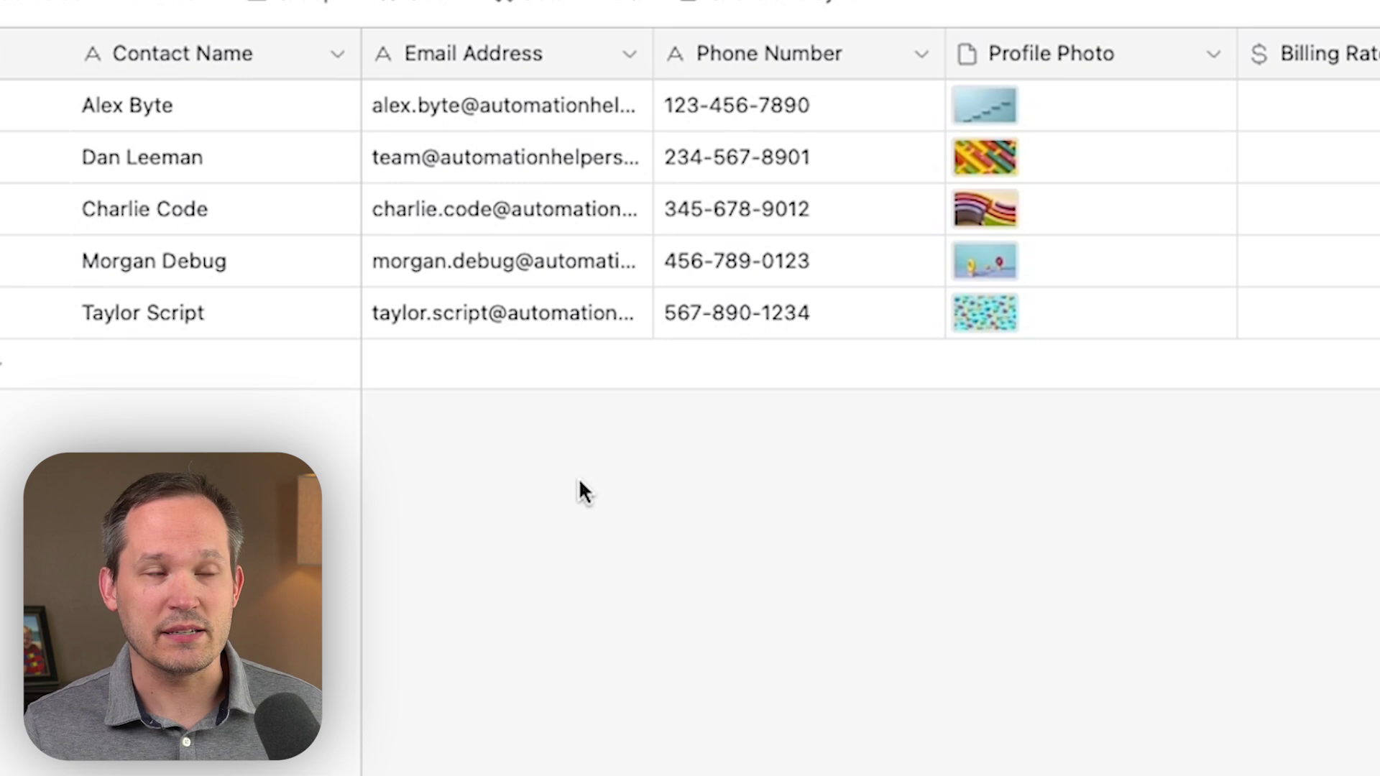
scroll(462, 336, right, 3)
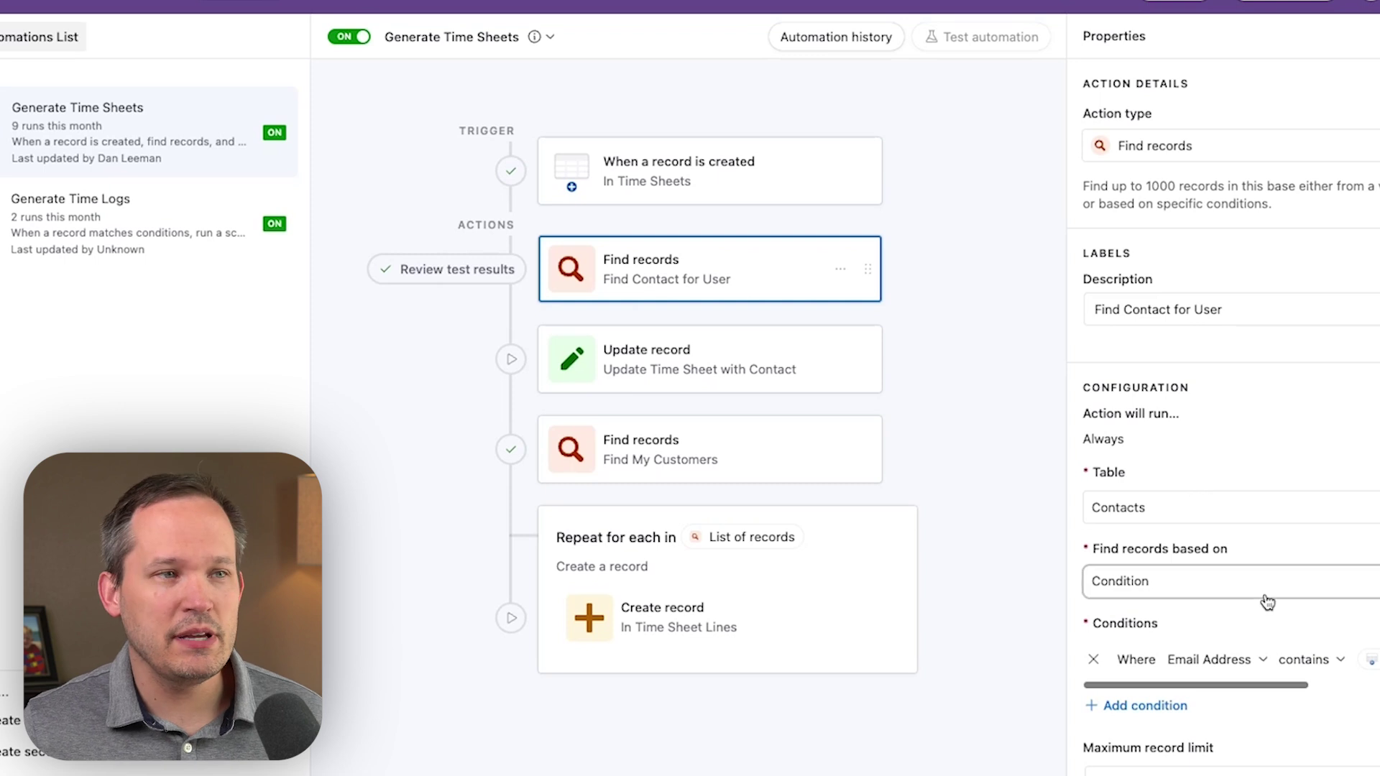
Step: Review the Find Contact for User search condition and the Update Time Sheet with Contact action's record ID and field mapping
scroll(1264, 589, down, 2)
scroll(1266, 583, down, 1)
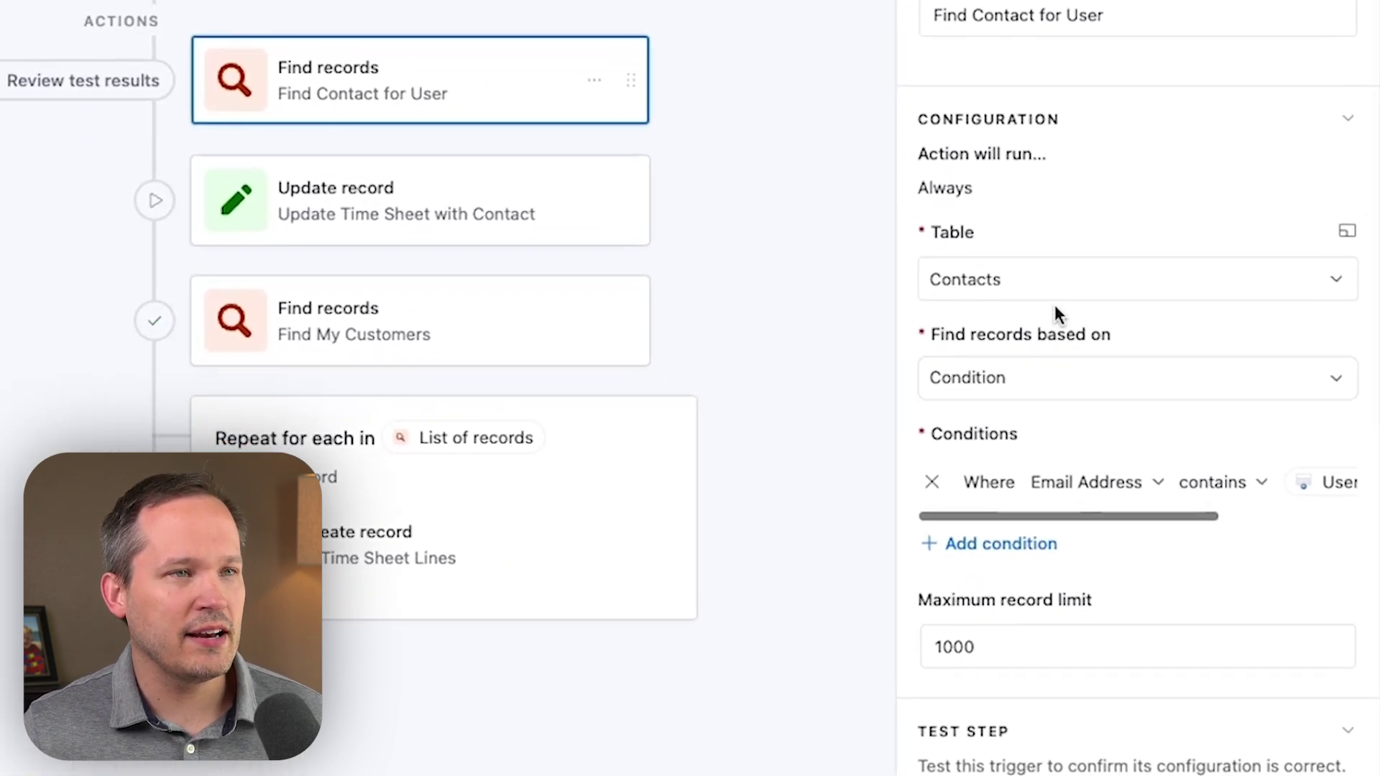
drag(1076, 519, 1093, 507)
click(1104, 511)
scroll(1175, 487, right, 5)
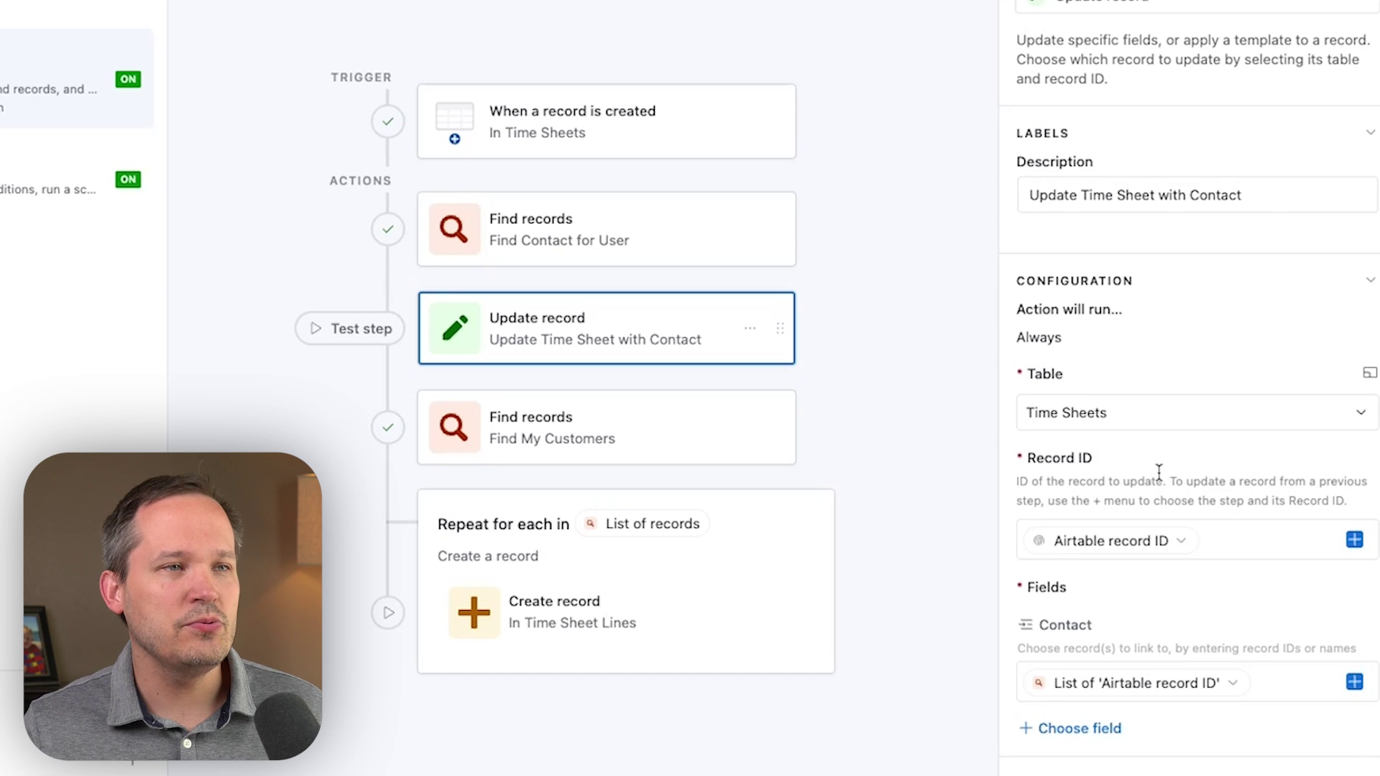
scroll(1158, 471, down, 2)
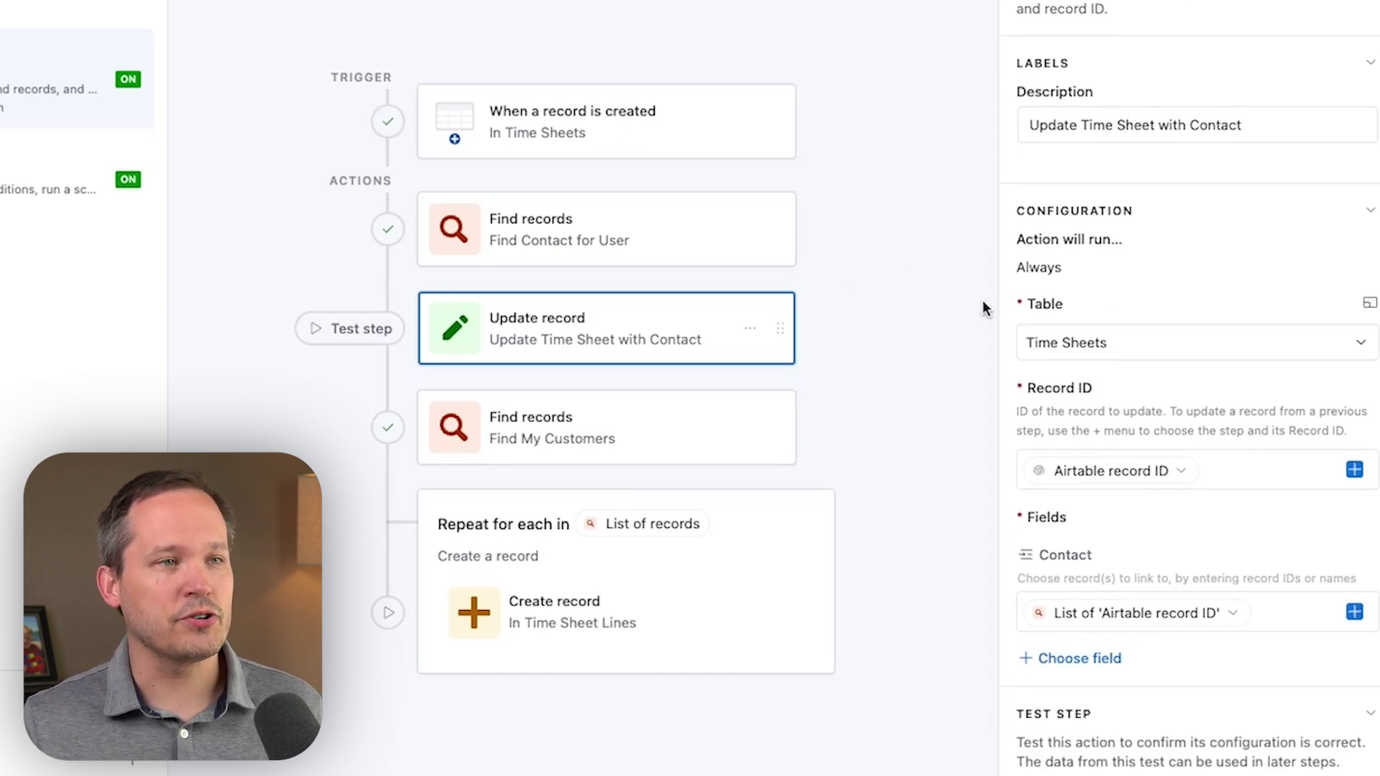
scroll(1117, 407, down, 2)
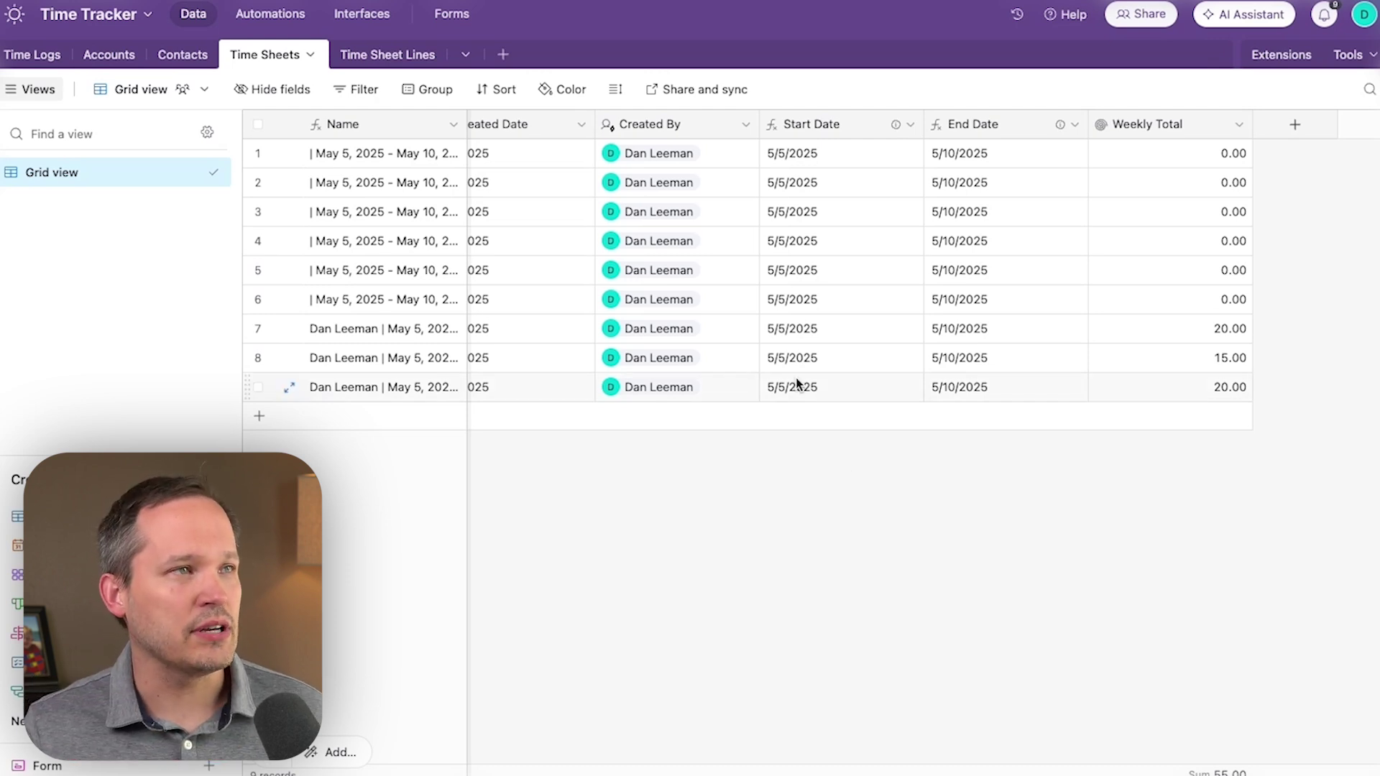
Step: Inspect the formula behind the Start Date field in the Time Sheets table and leave it unedited
scroll(795, 381, left, 2)
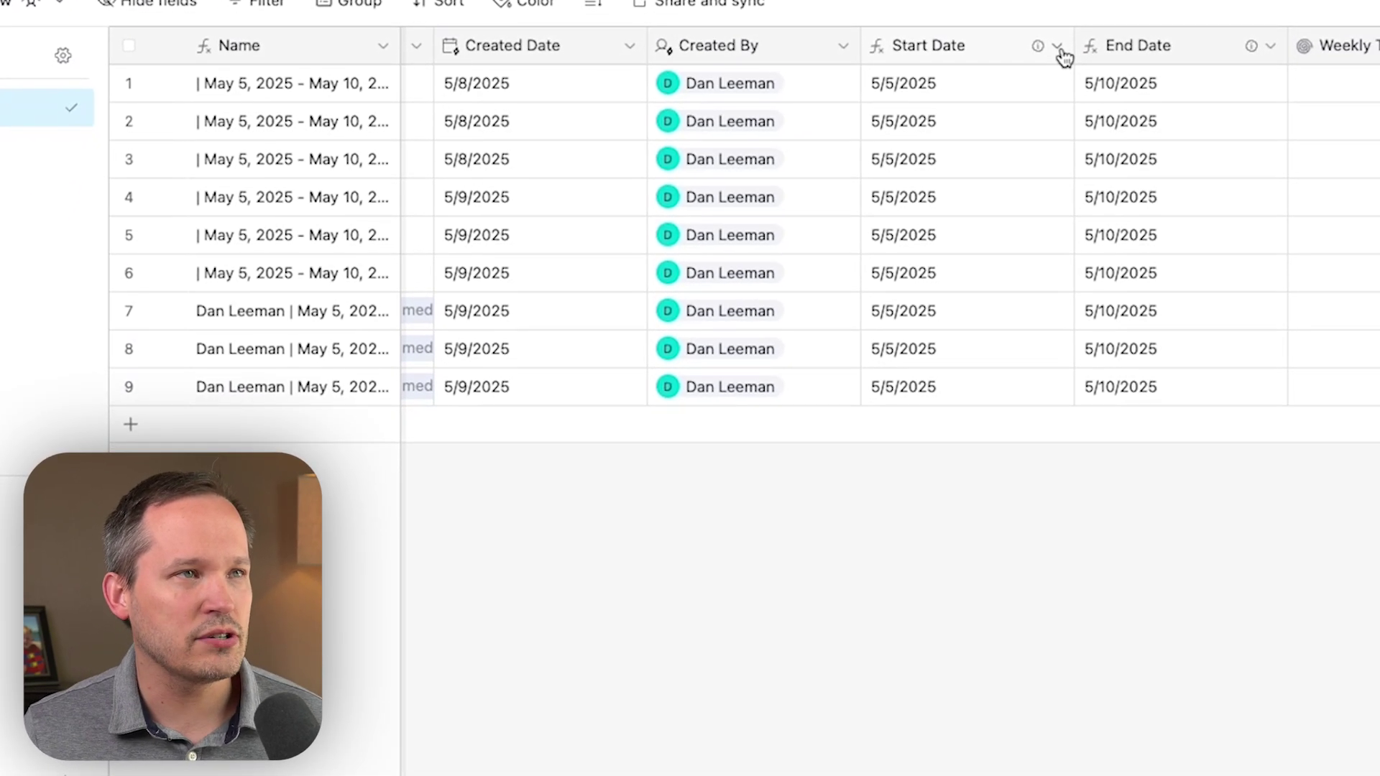
click(1058, 46)
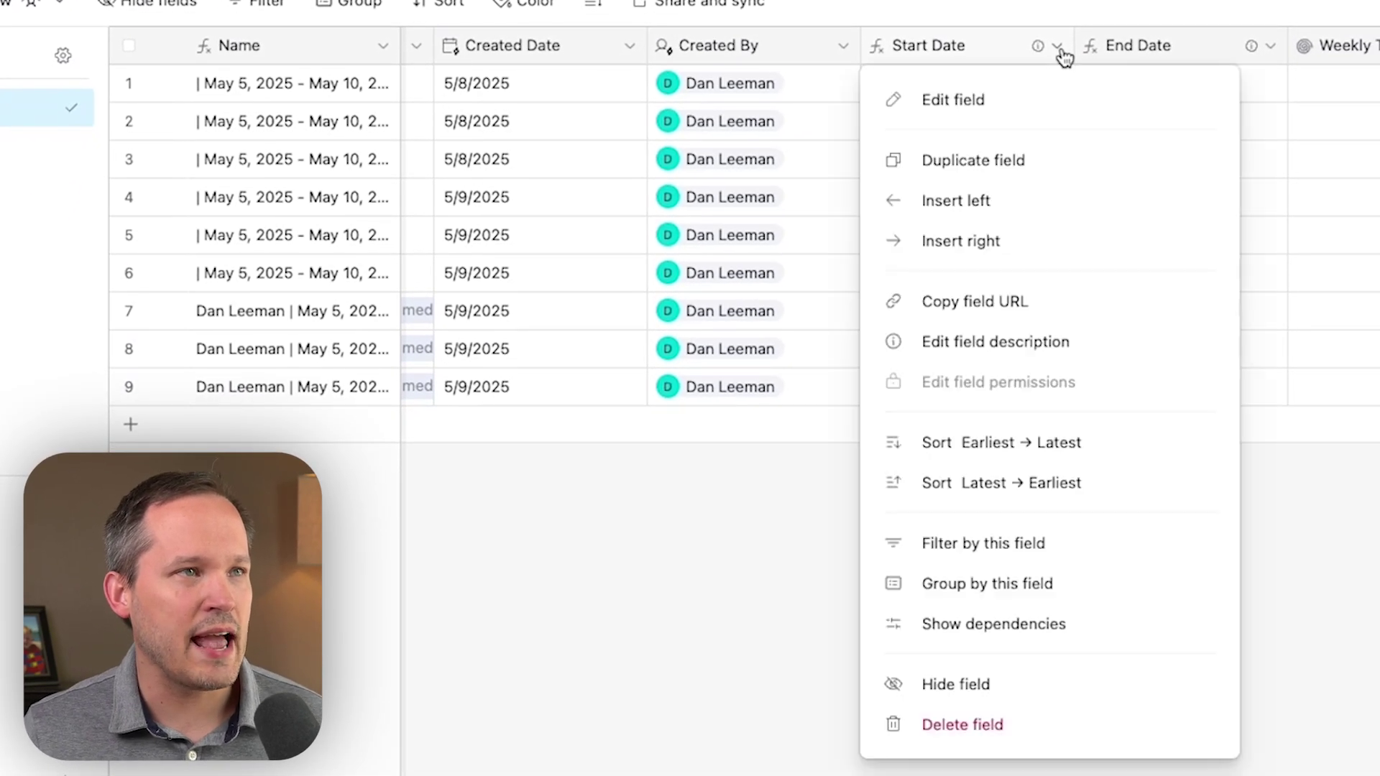
click(1035, 119)
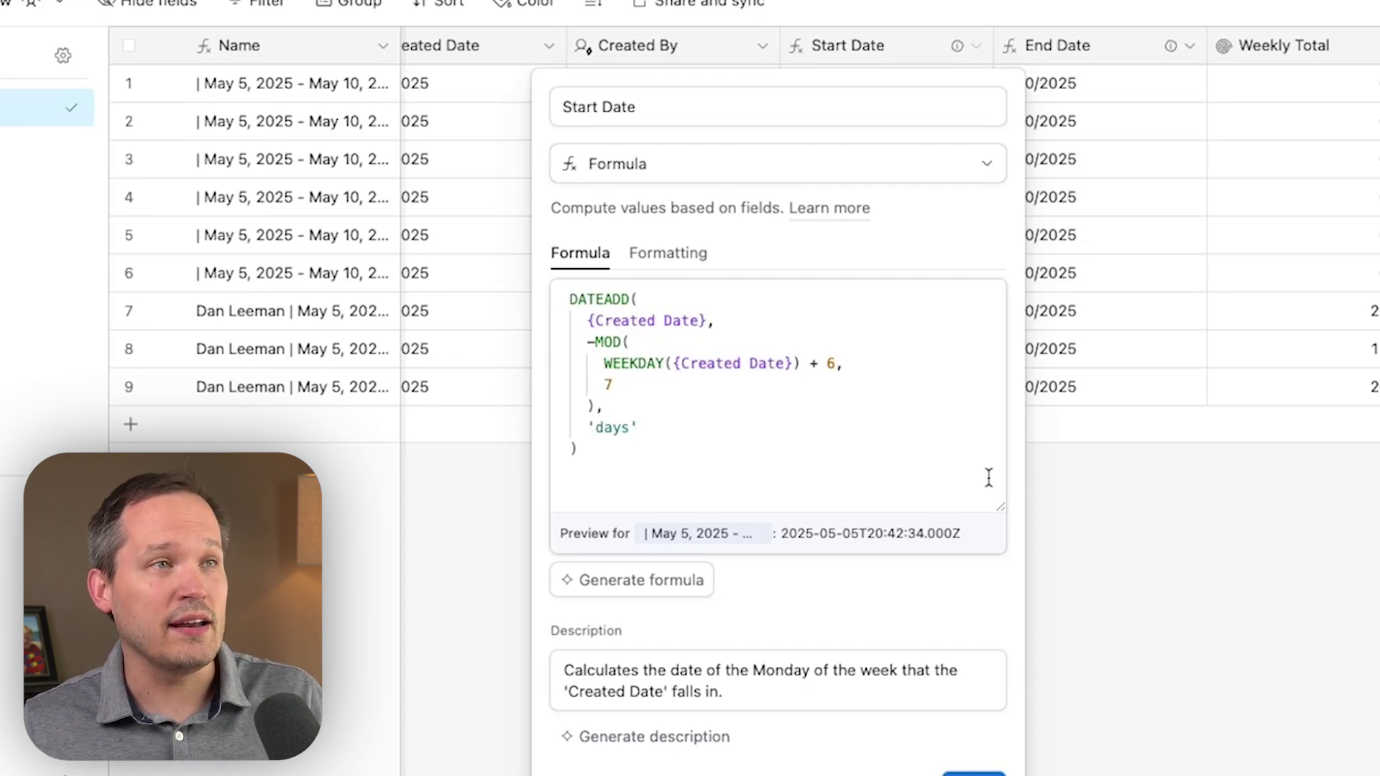
click(1171, 554)
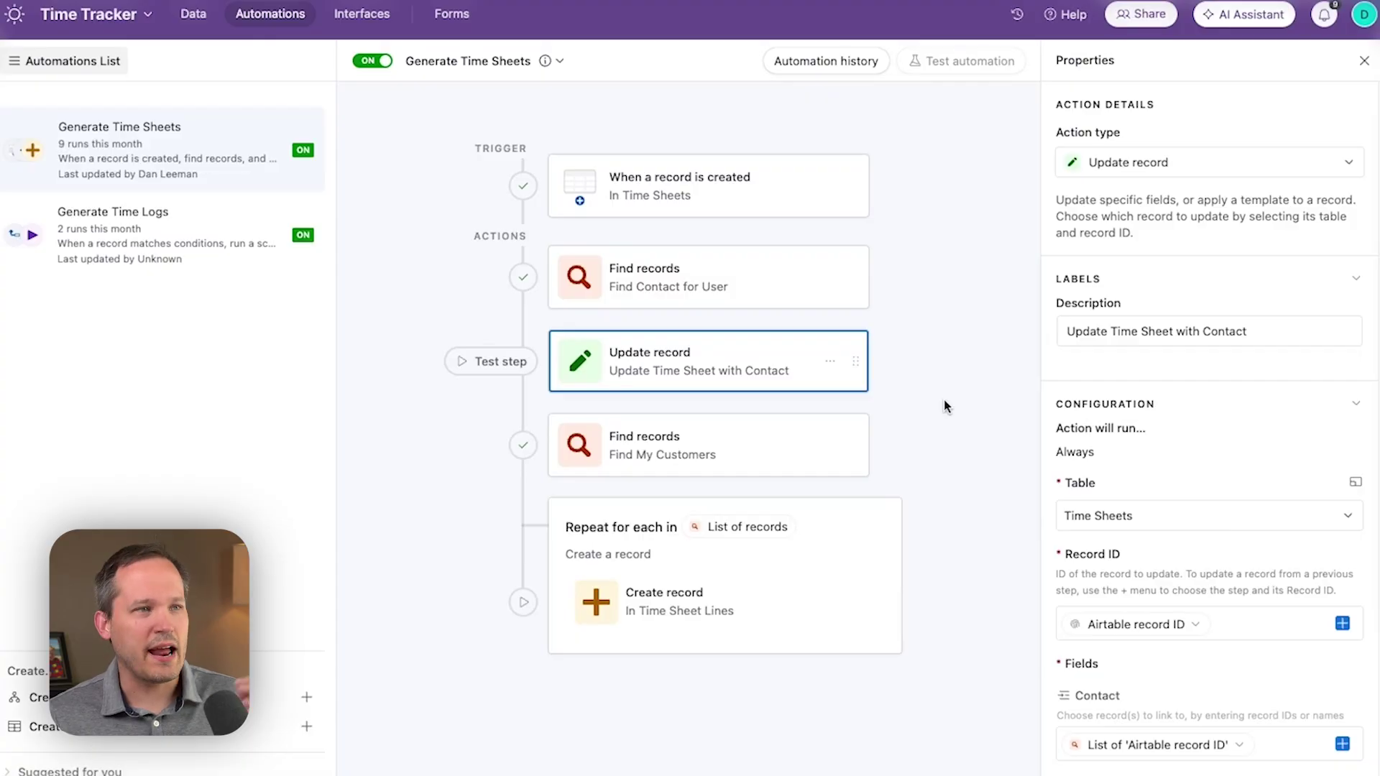
Step: Review the Find My Customers action in Generate Time Sheets, including its Accounts table and the full Primary Contact condition
click(780, 447)
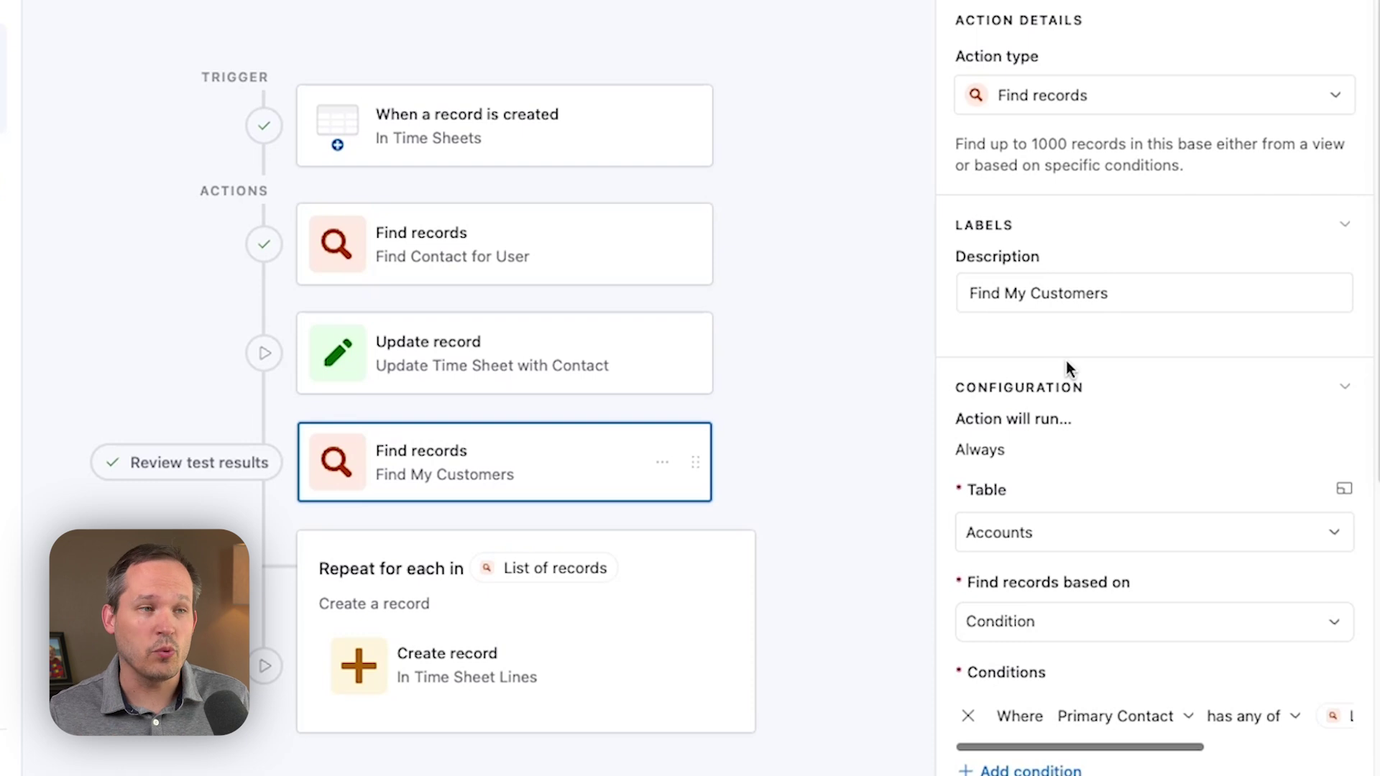
scroll(1067, 361, down, 3)
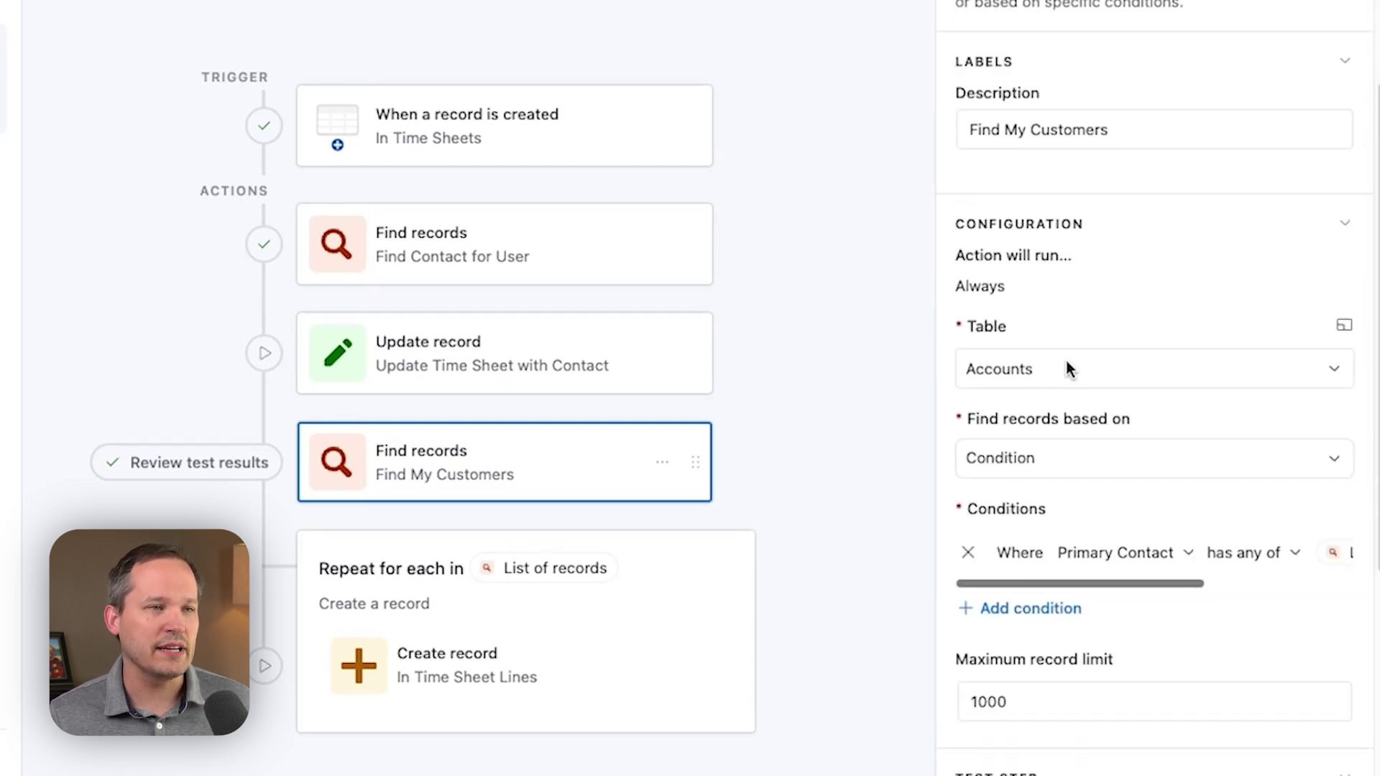
drag(1131, 580, 1164, 581)
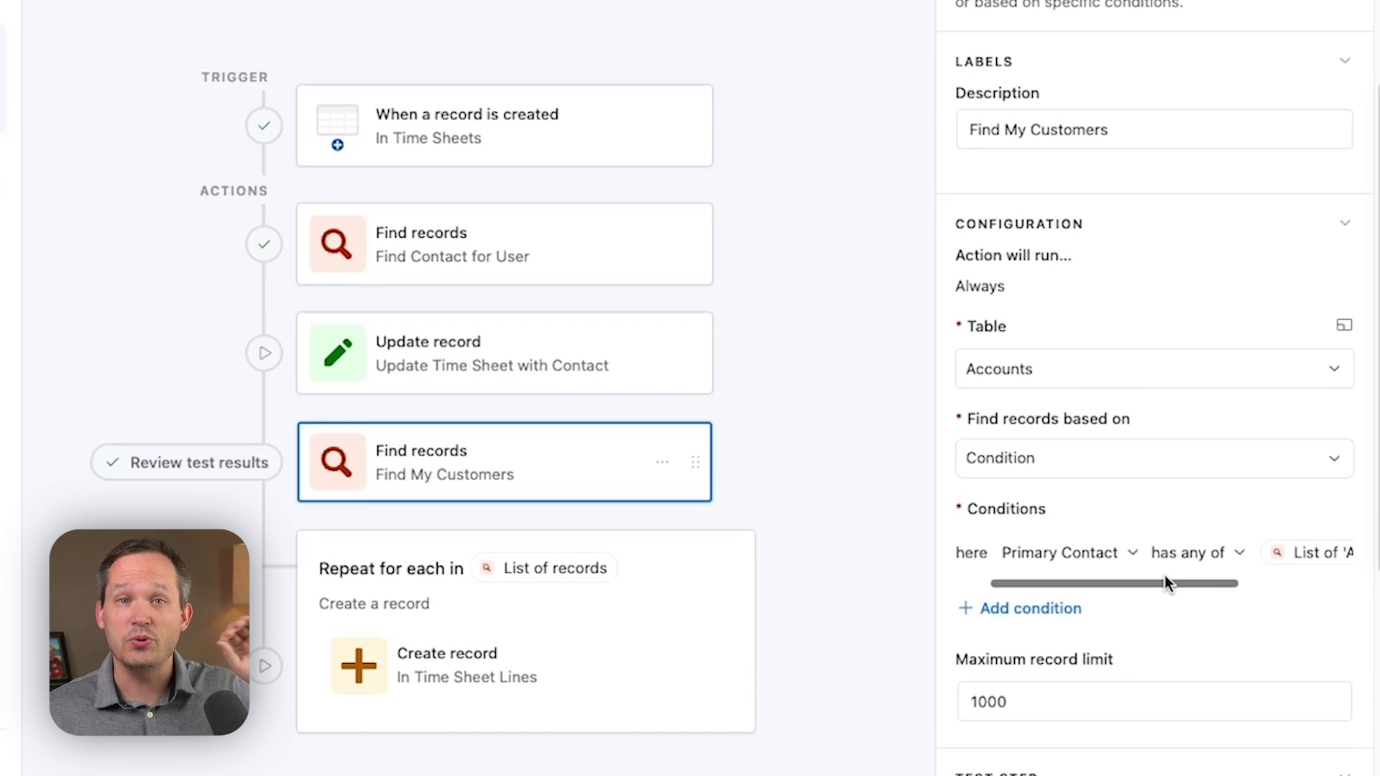
drag(1165, 576, 1252, 567)
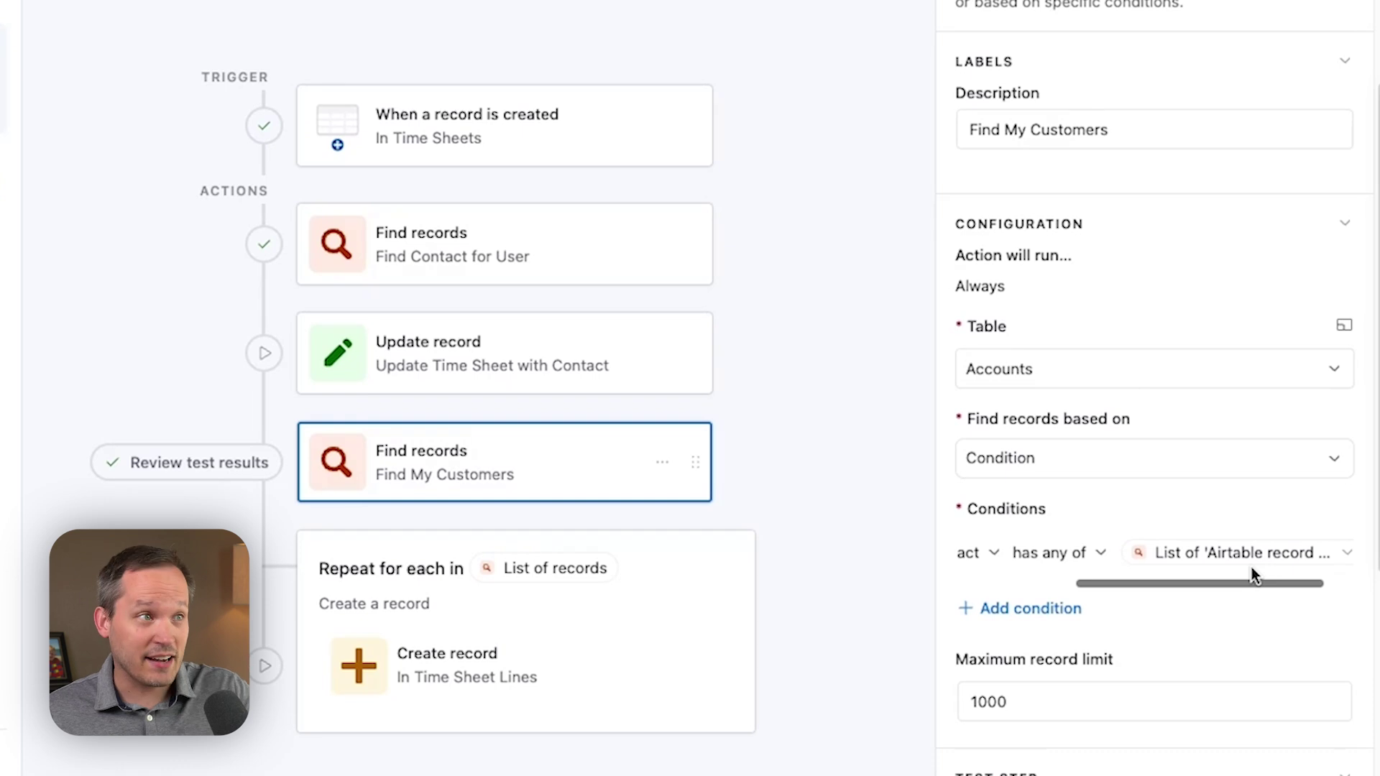
drag(1252, 567, 1134, 572)
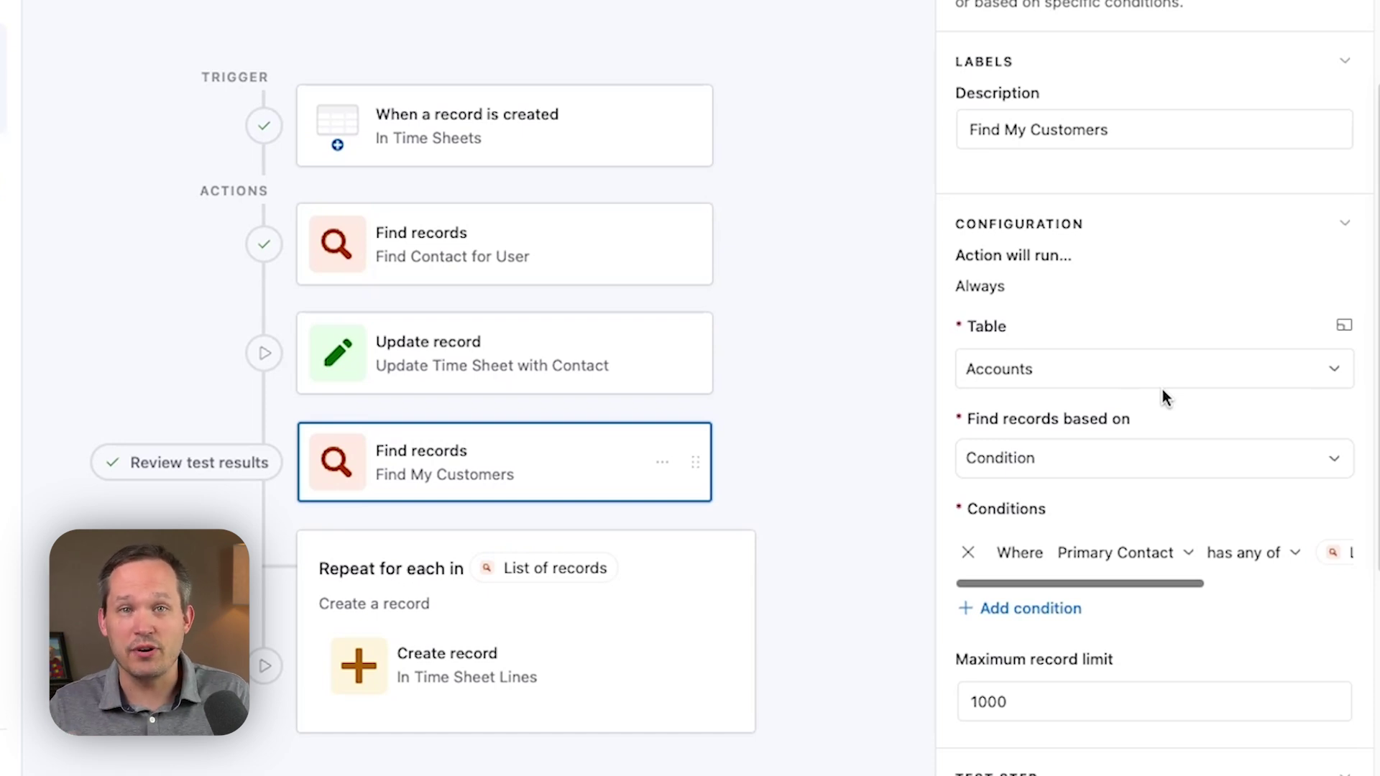
scroll(1162, 390, down, 1)
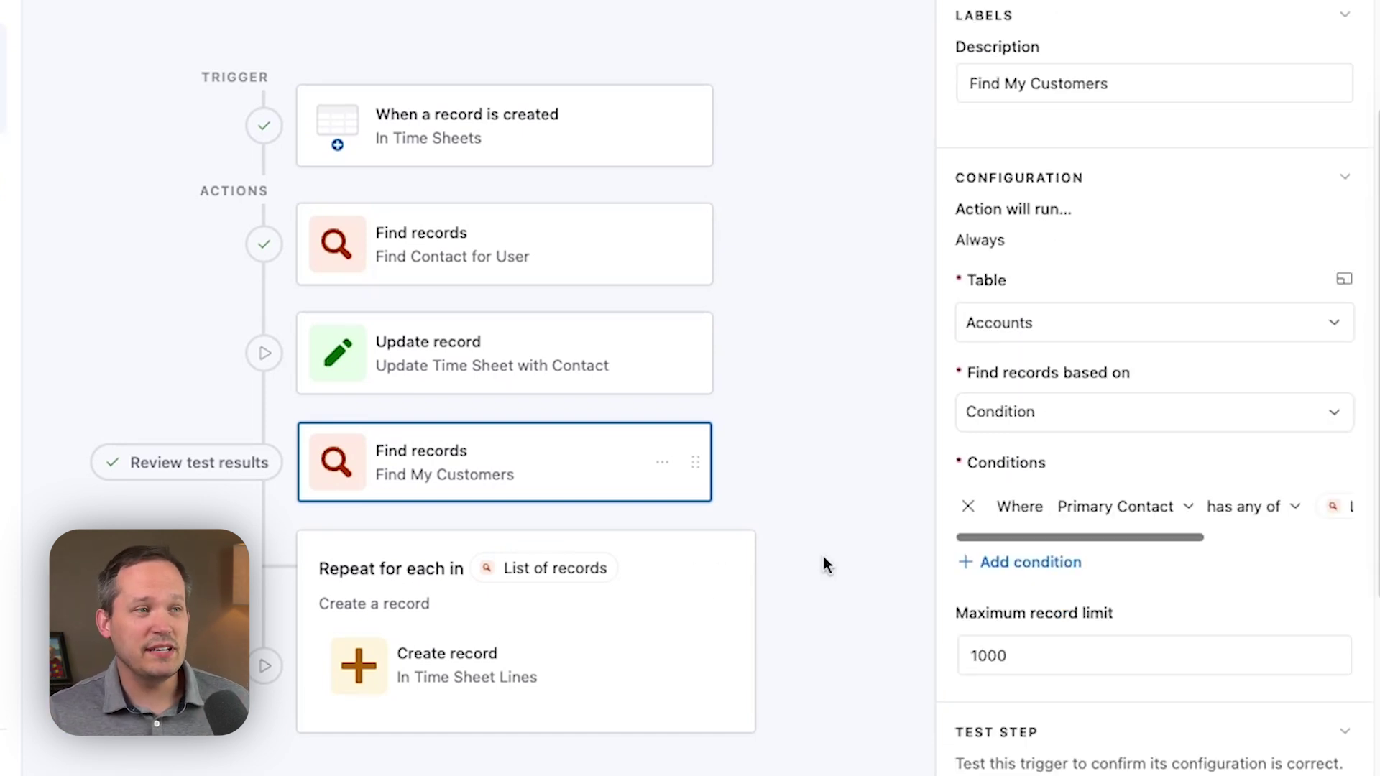
Step: Review the repeating group's input list and the field mapping of its Create record action for Time Sheet Lines
click(655, 595)
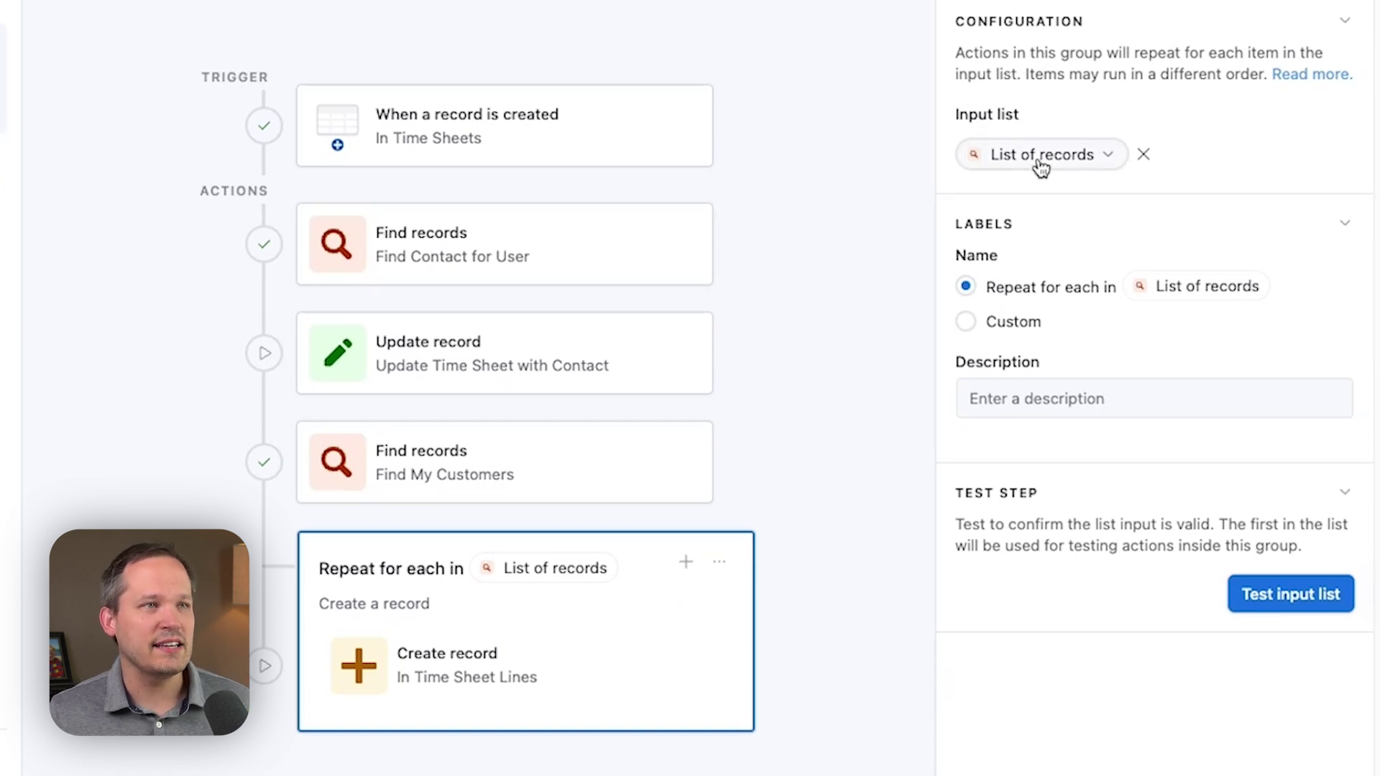
mouse_move(1037, 160)
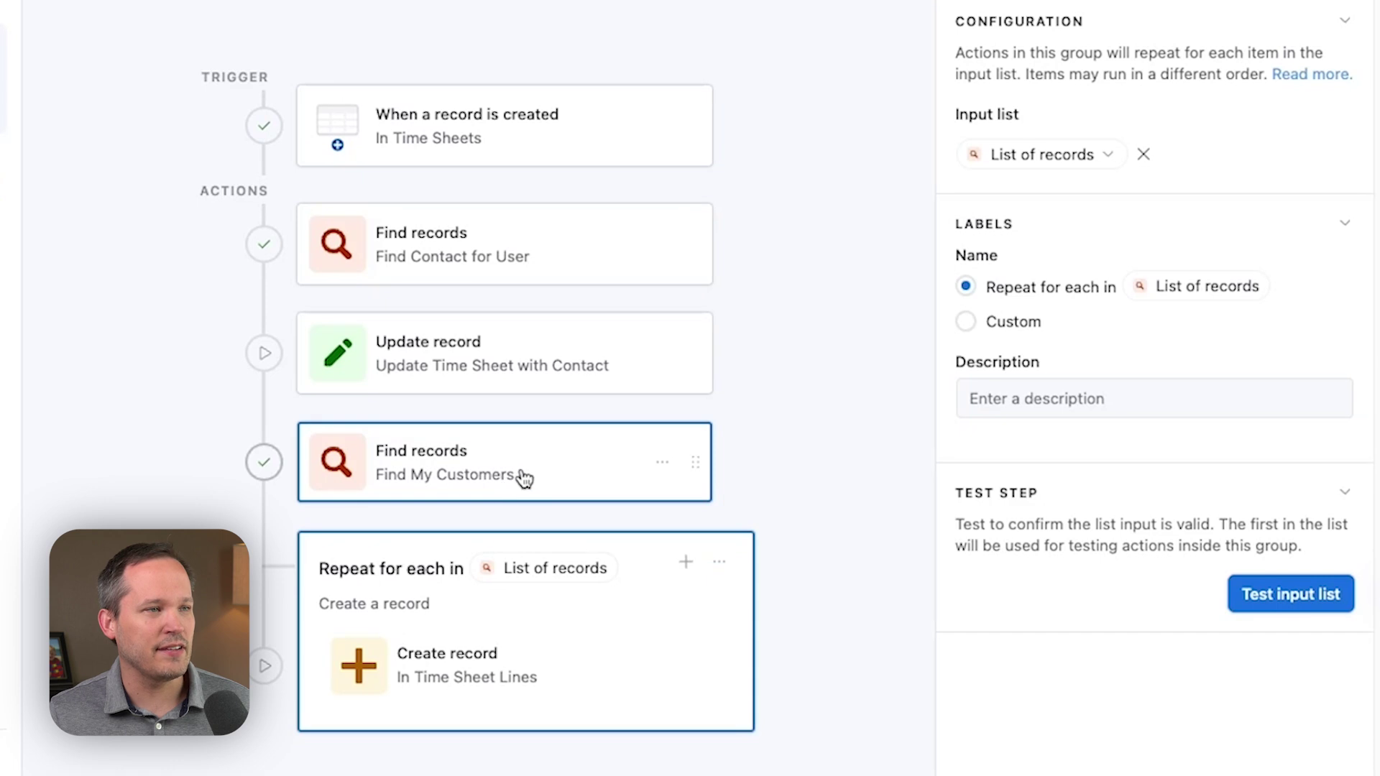
click(570, 651)
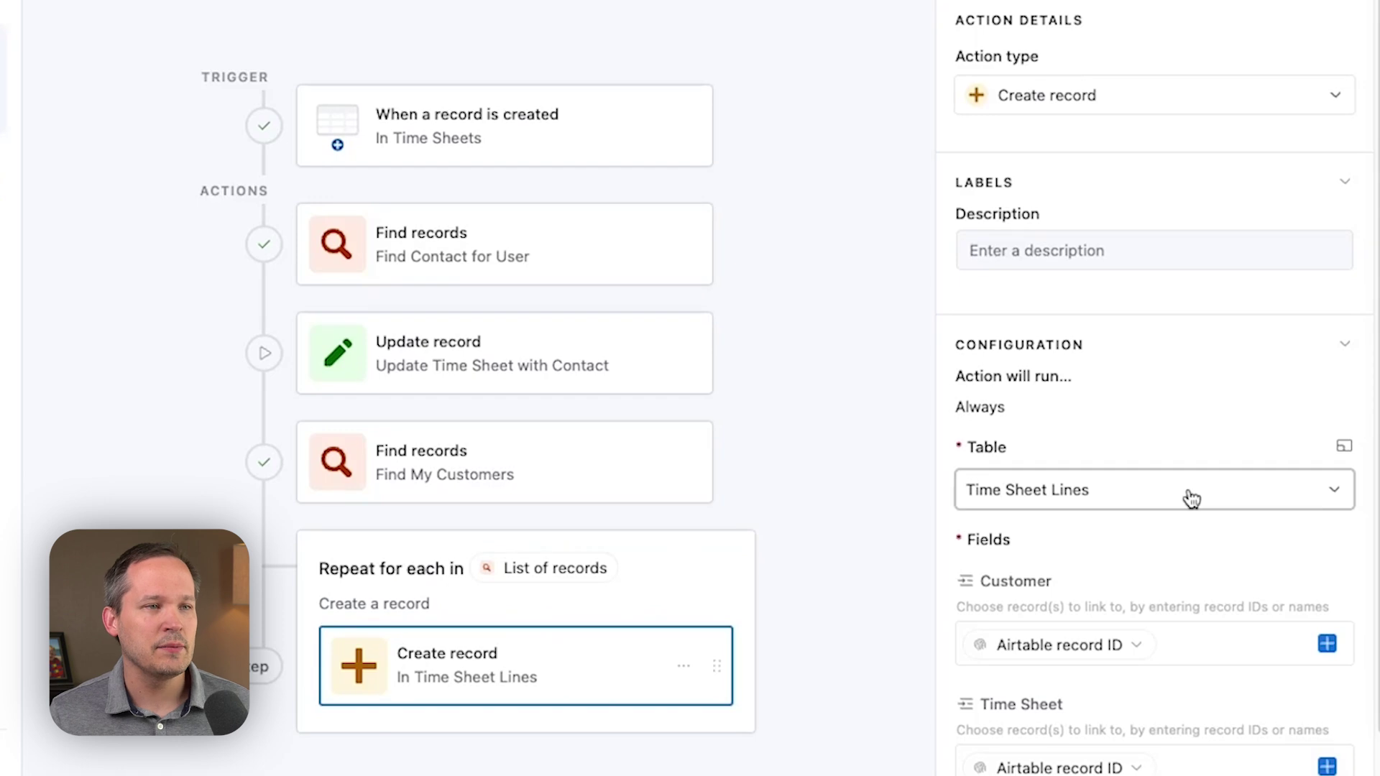
scroll(1186, 493, down, 3)
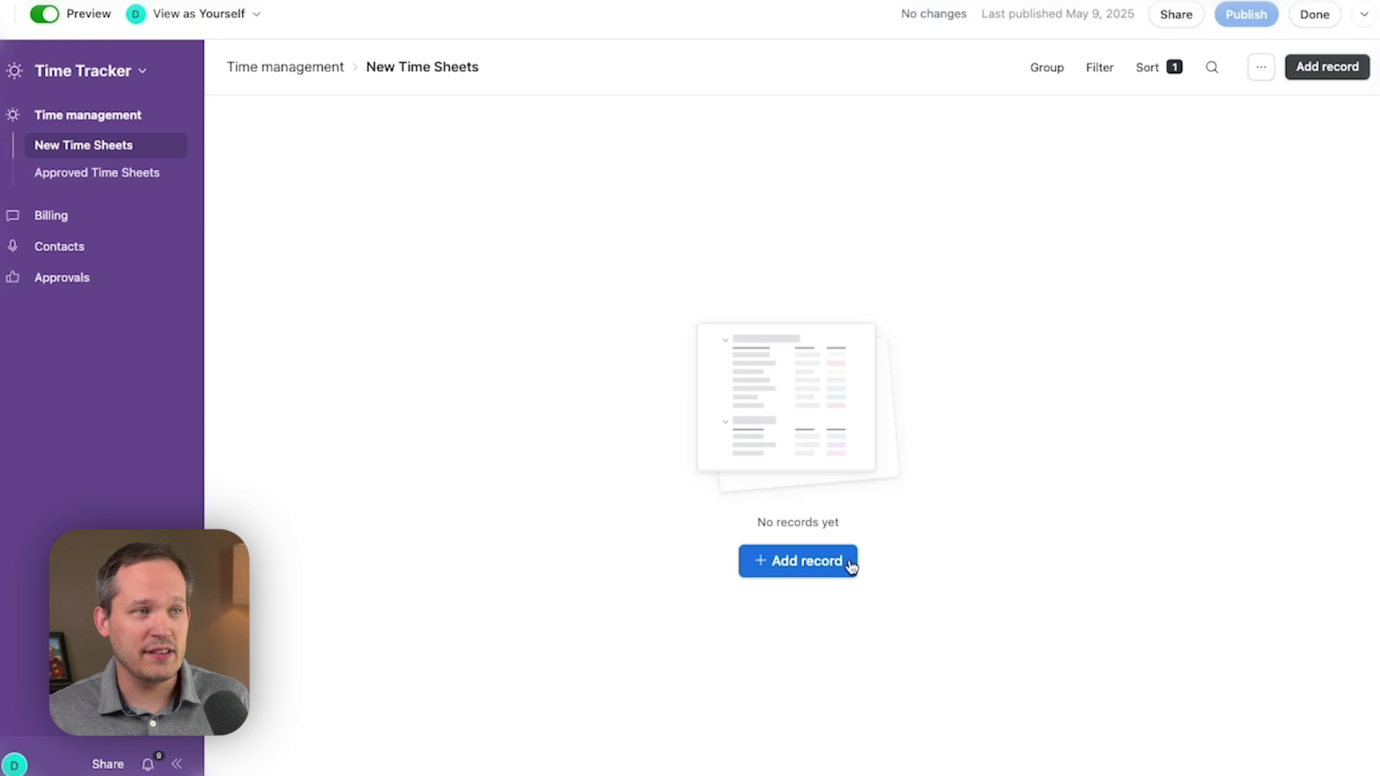
Step: Add a new time sheet record in the New Time Sheets interface and open it to check its customer lines
click(829, 567)
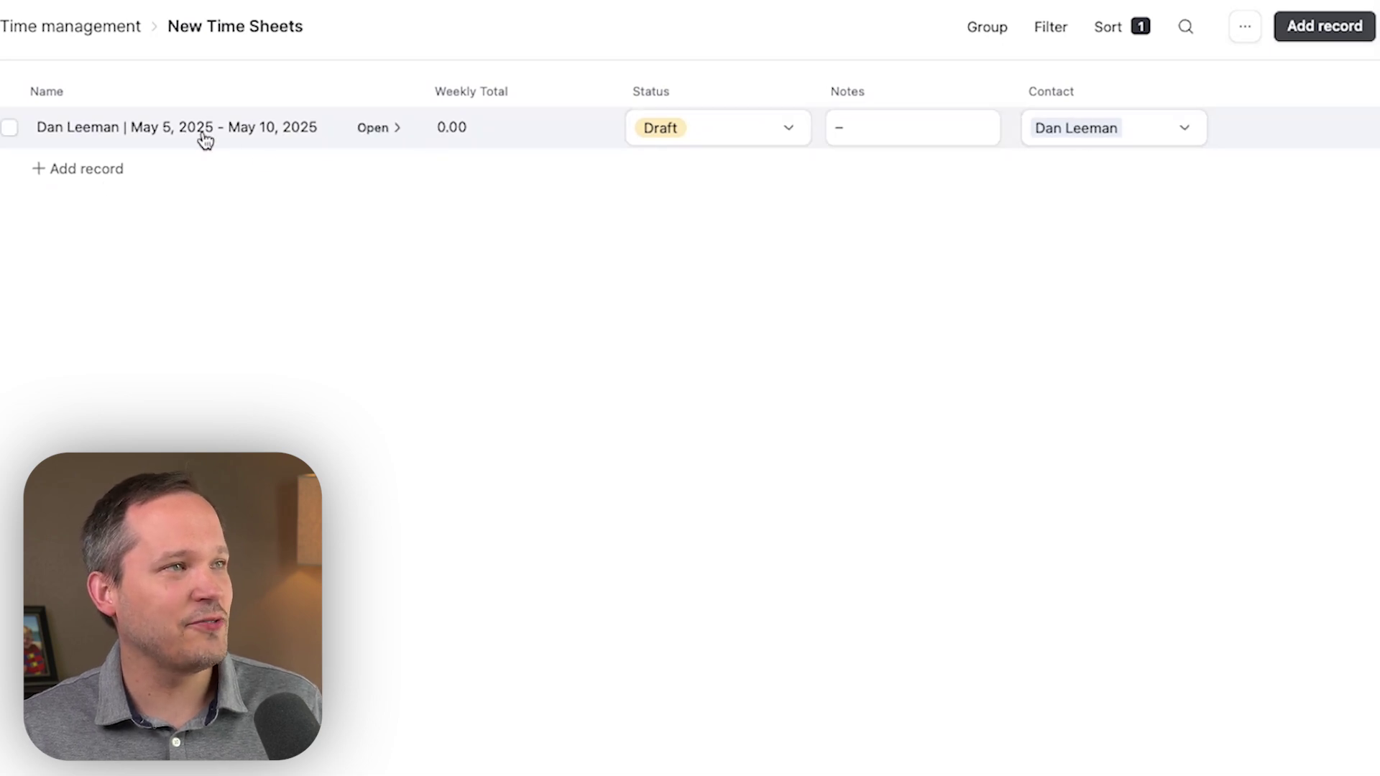
click(53, 136)
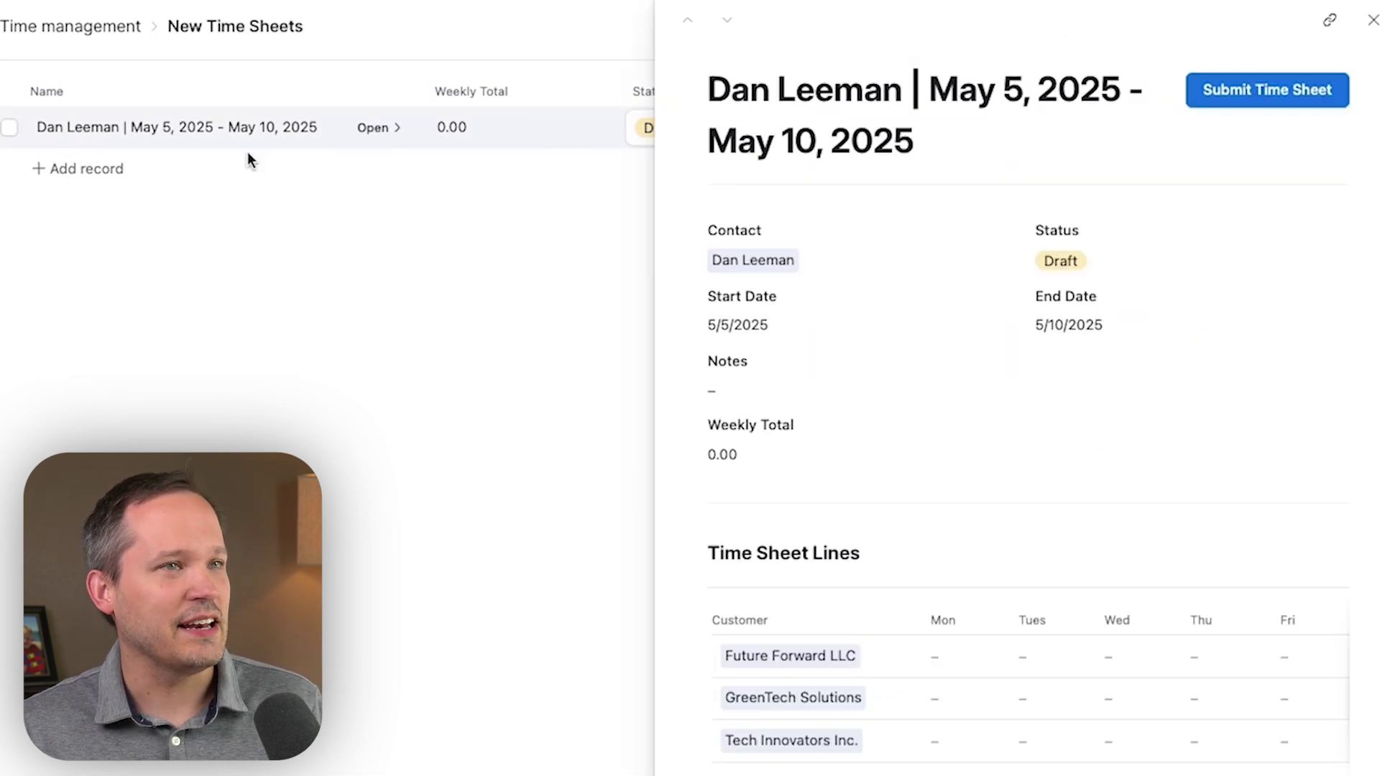
scroll(911, 511, down, 1)
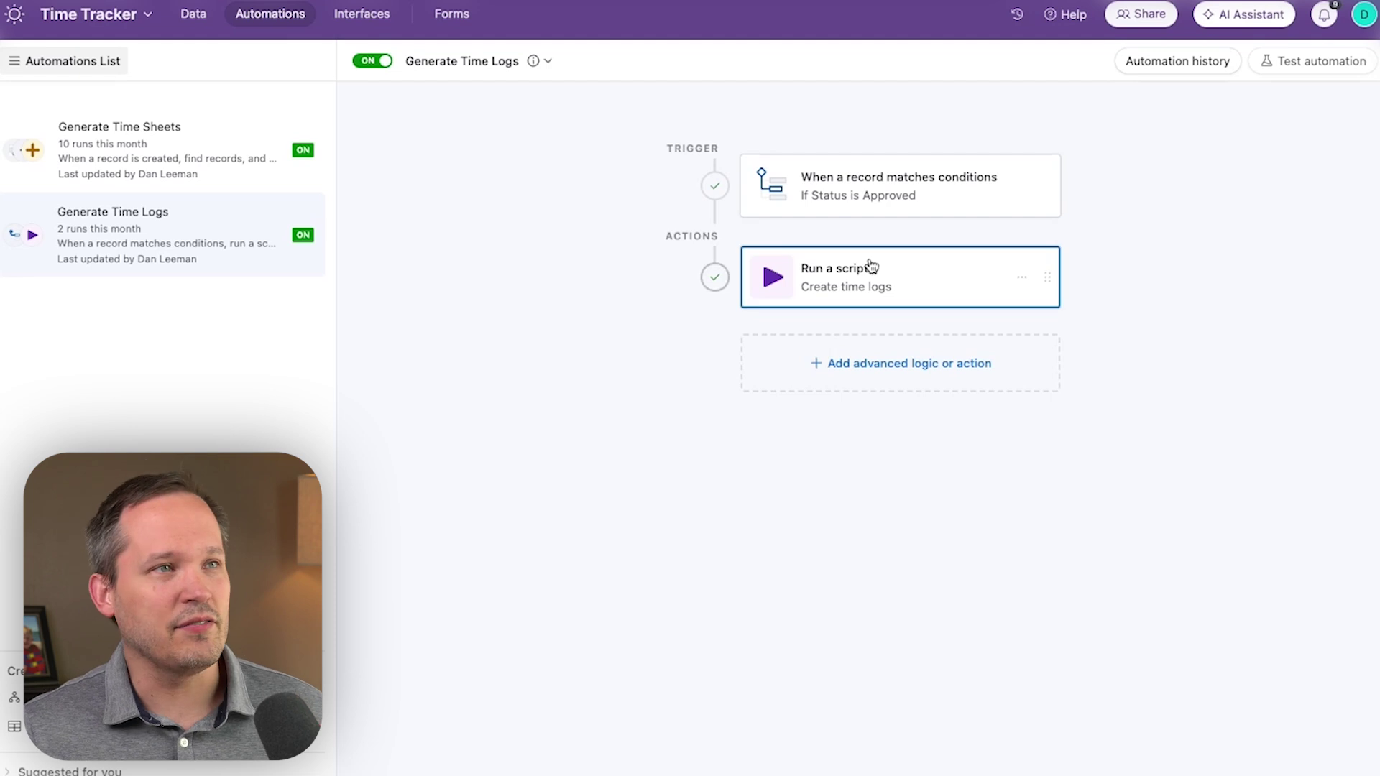
Step: Review the Generate Time Logs trigger and script action, and open the code of the Create time logs script
click(913, 210)
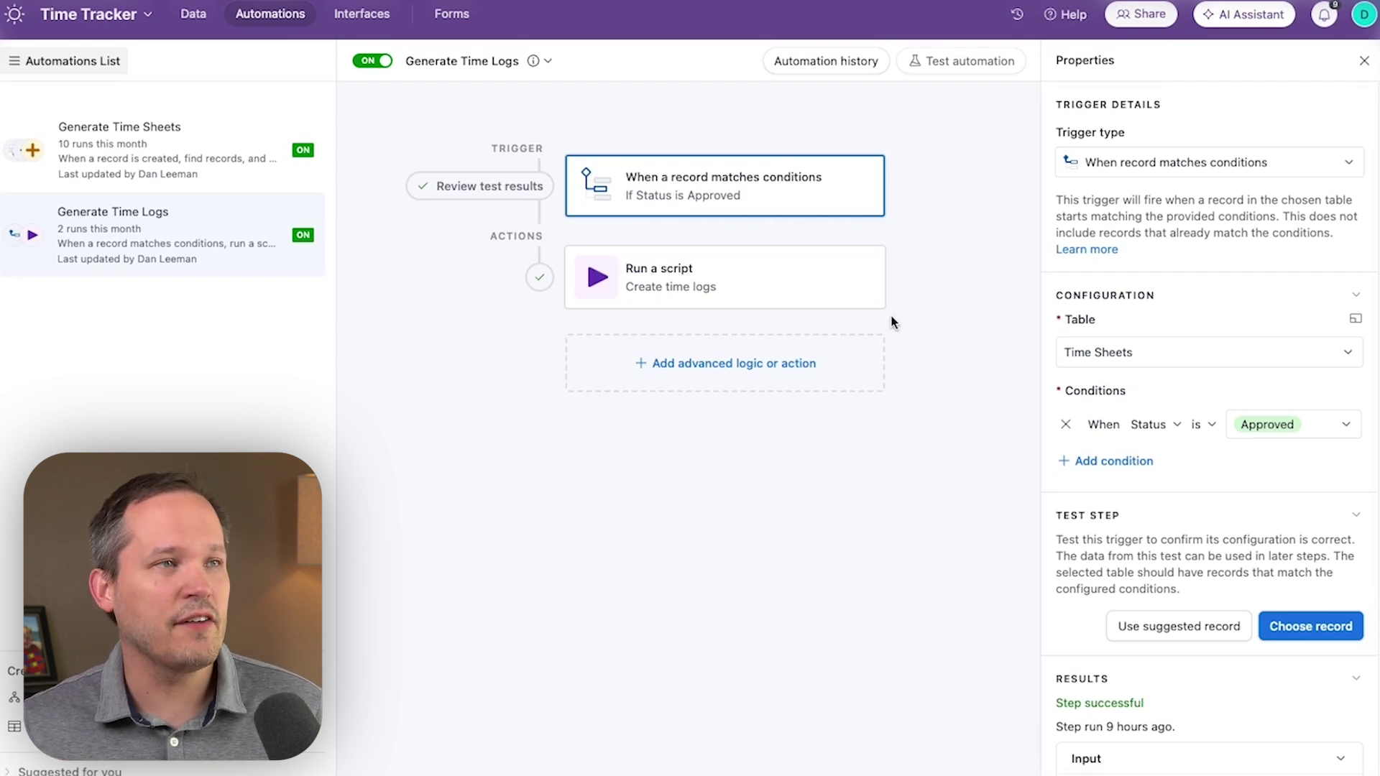
click(827, 274)
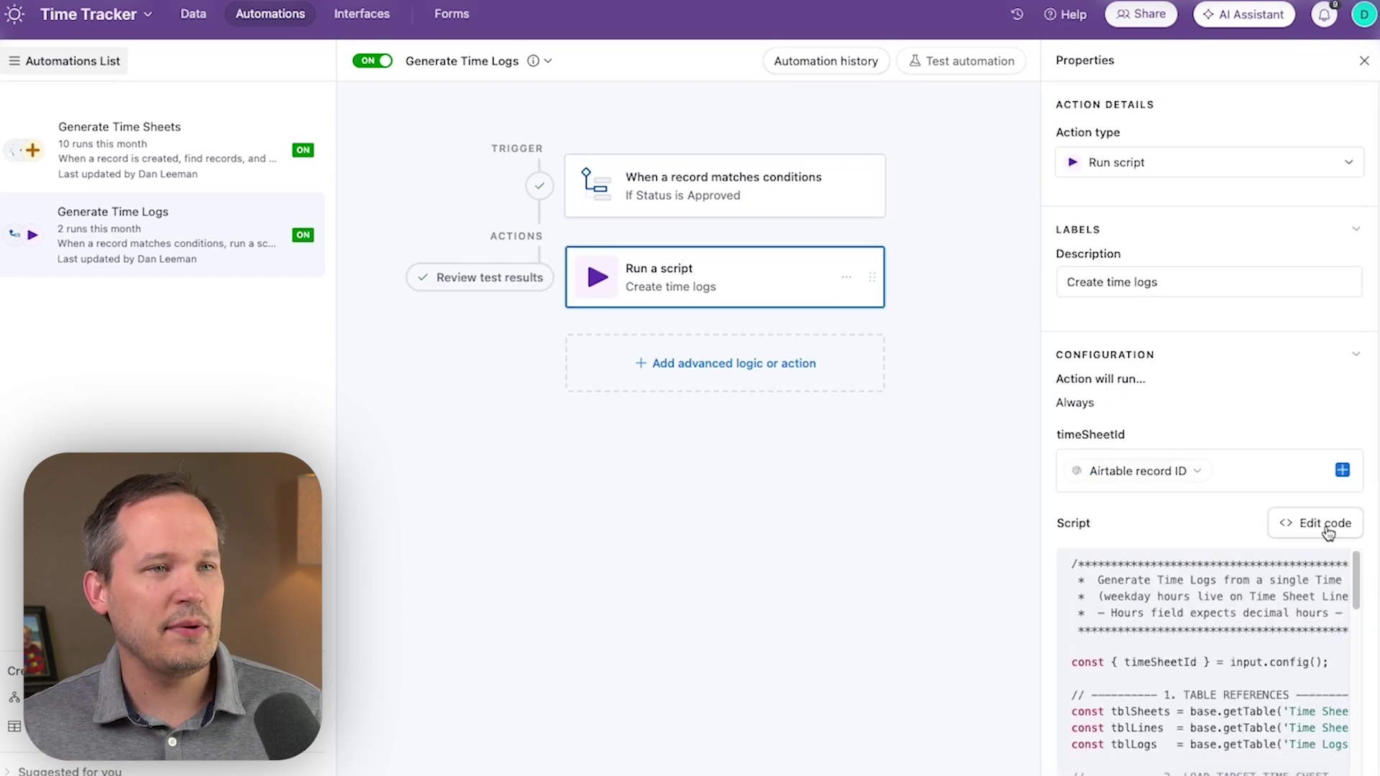
click(1328, 532)
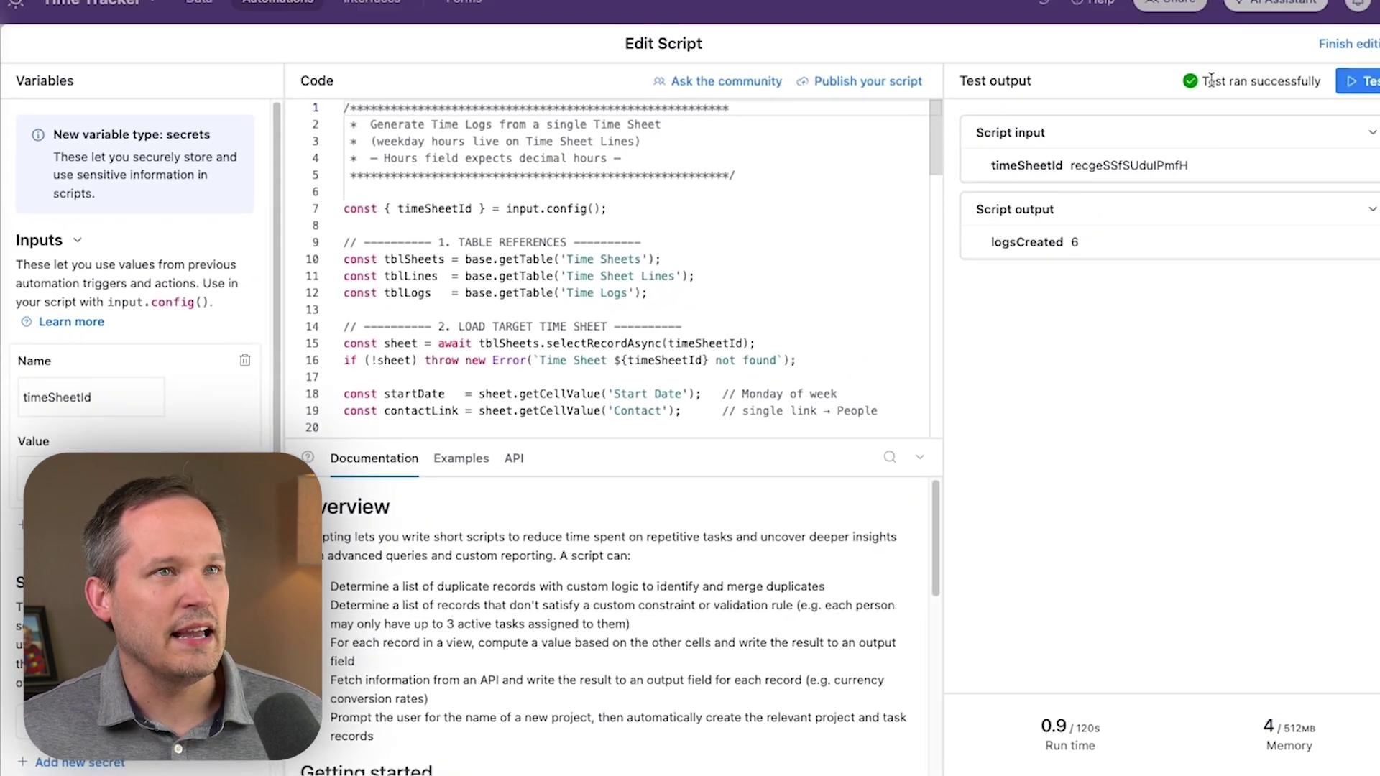
click(1348, 43)
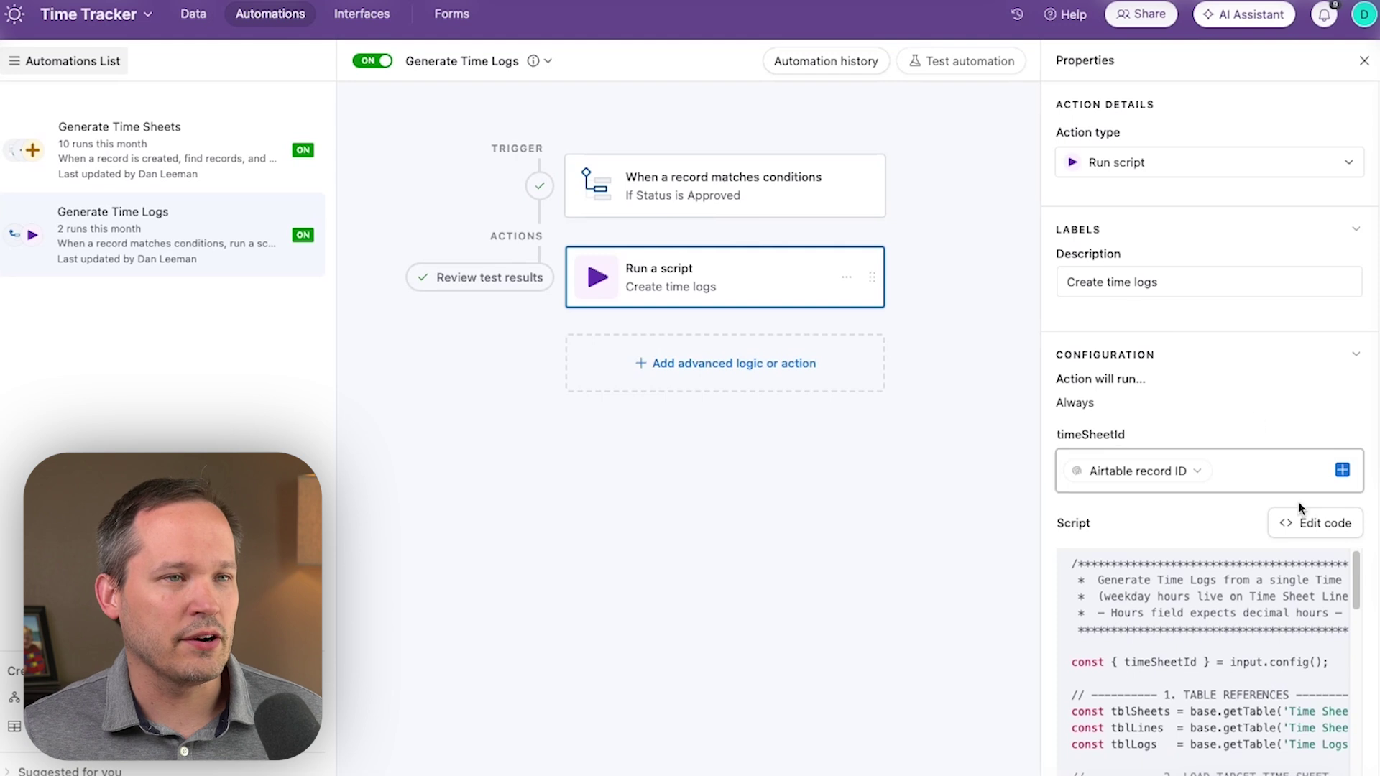
click(1305, 531)
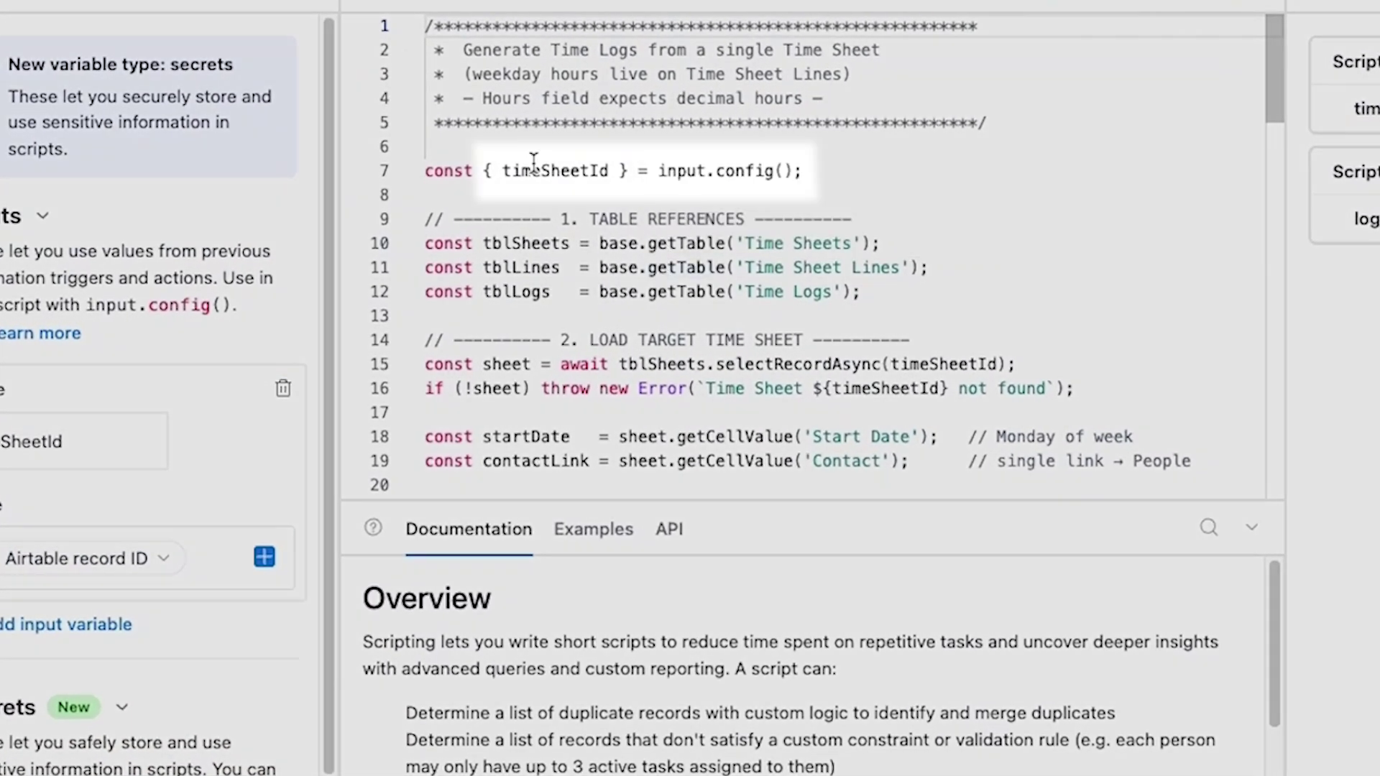
Step: Read through the script from the input config and table references to the weekday fields, line filter and log-building loop
scroll(739, 266, down, 2)
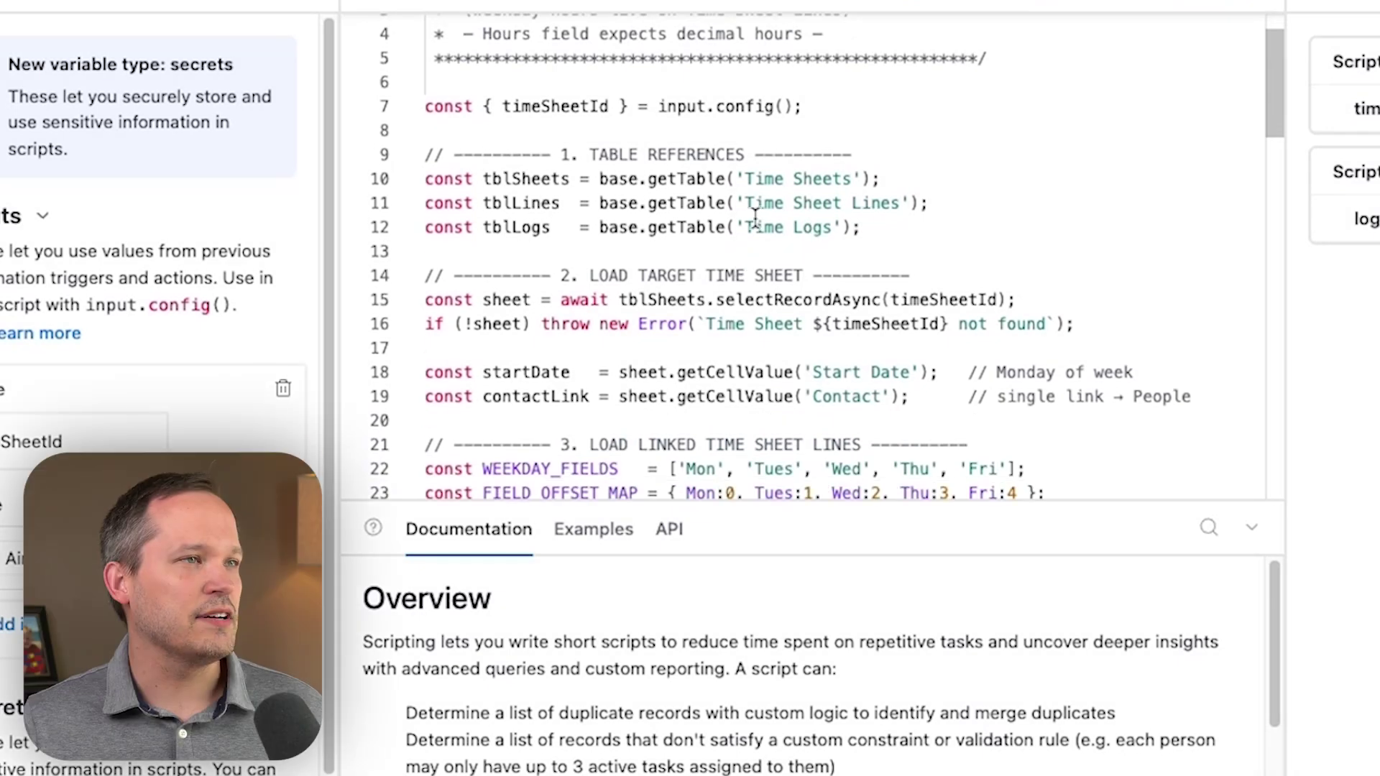
scroll(862, 180, down, 3)
scroll(867, 191, down, 3)
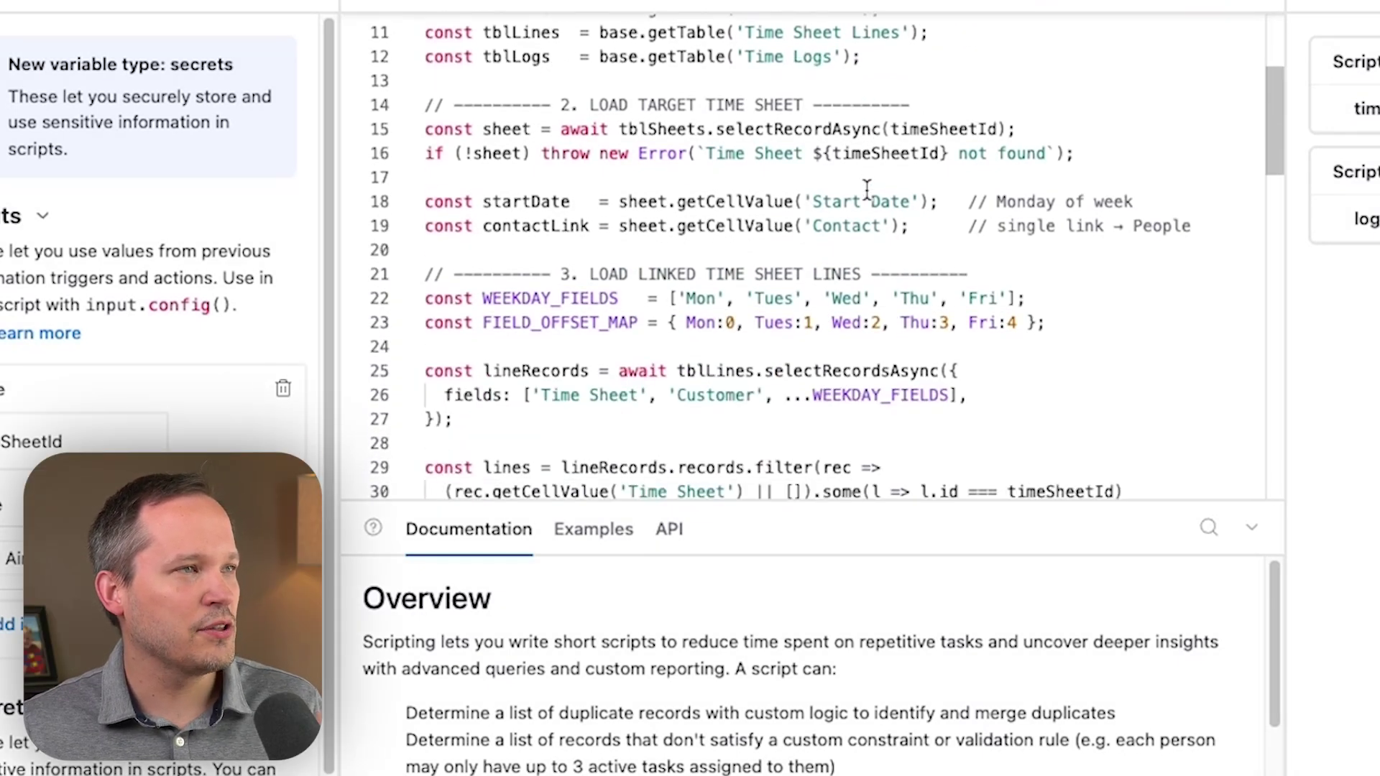
scroll(867, 189, down, 2)
drag(1047, 280, 381, 249)
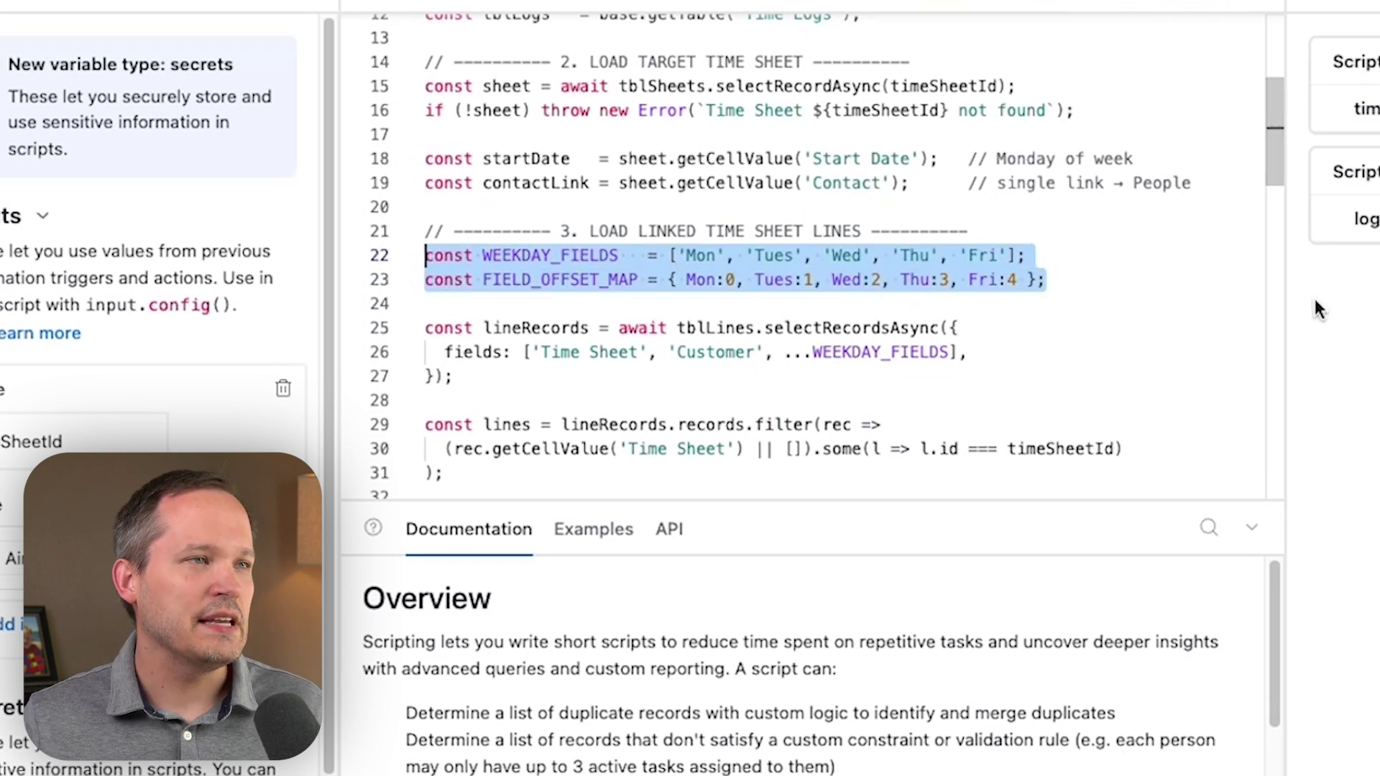
click(1074, 281)
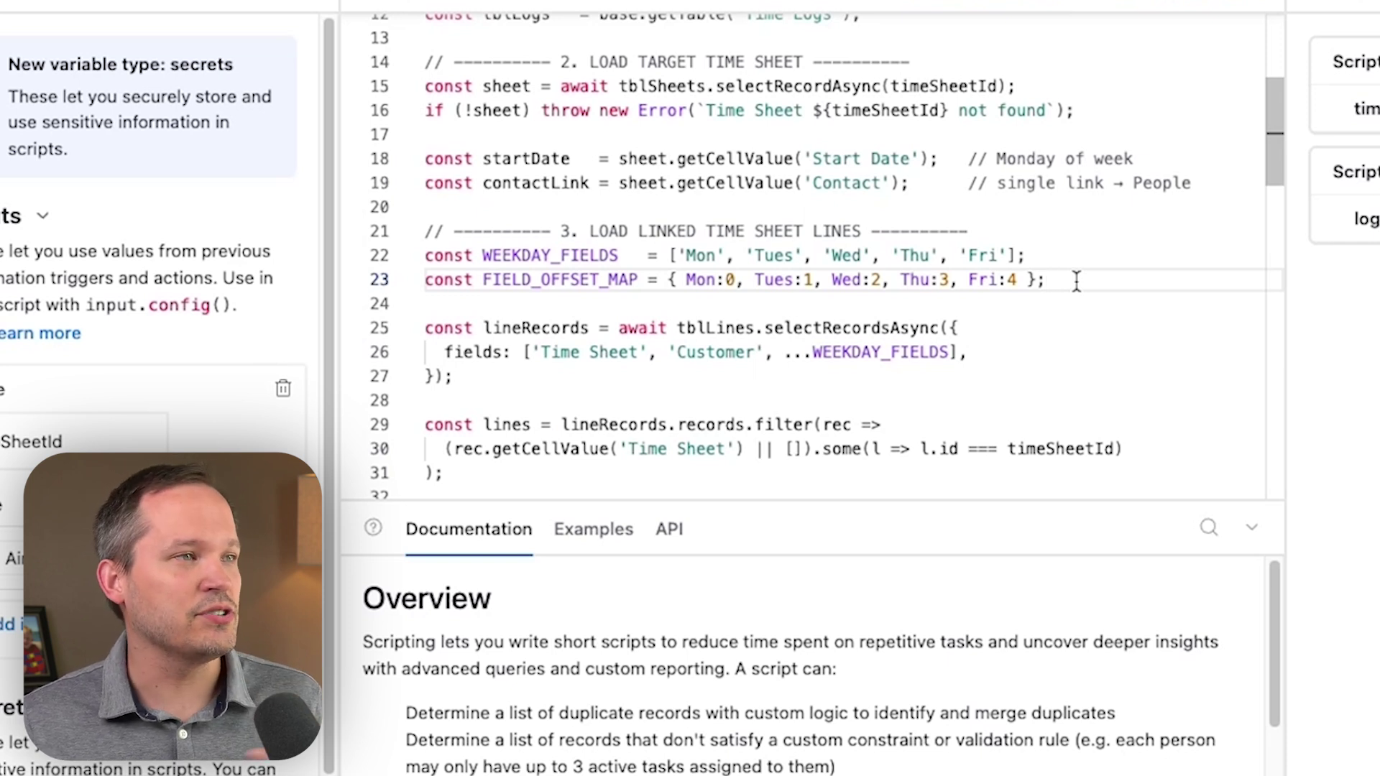
scroll(1076, 280, down, 1)
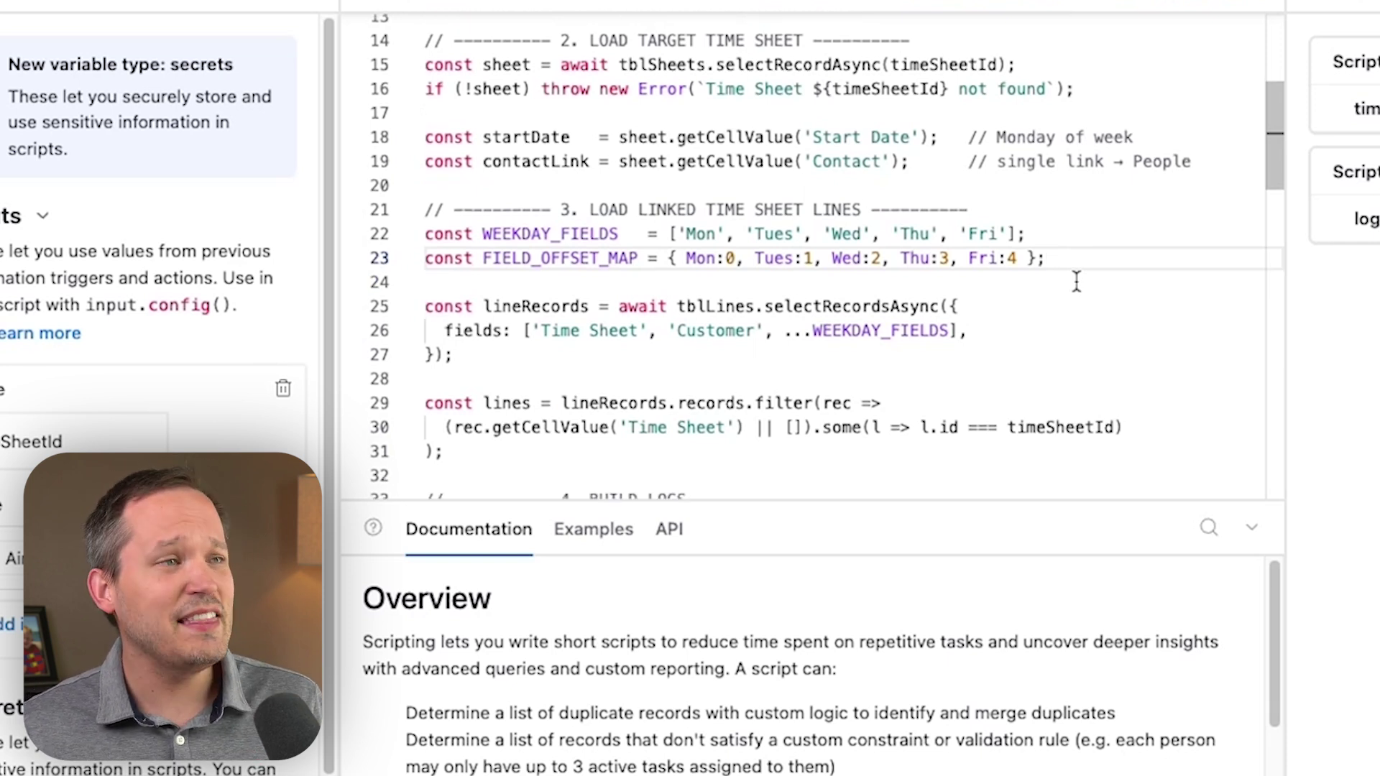
scroll(1076, 280, down, 3)
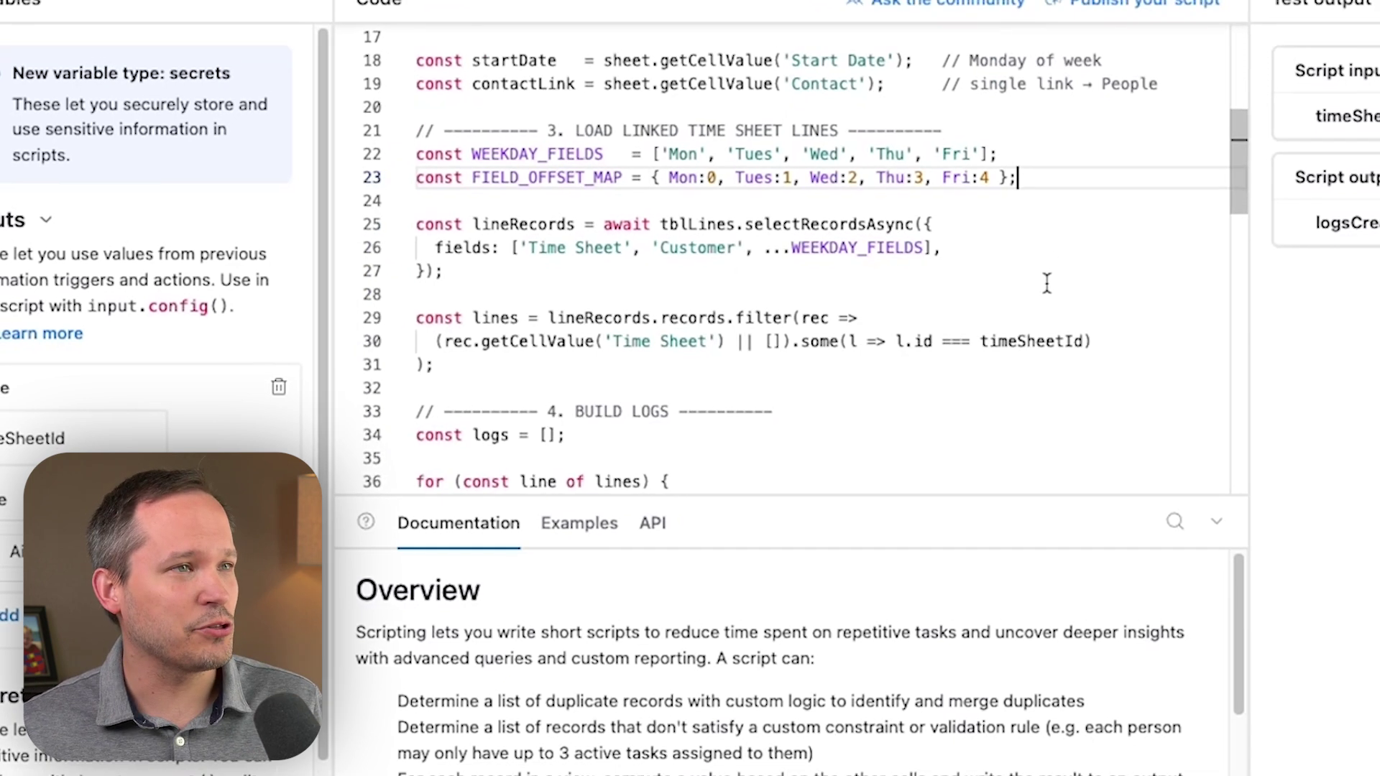
scroll(1047, 282, down, 2)
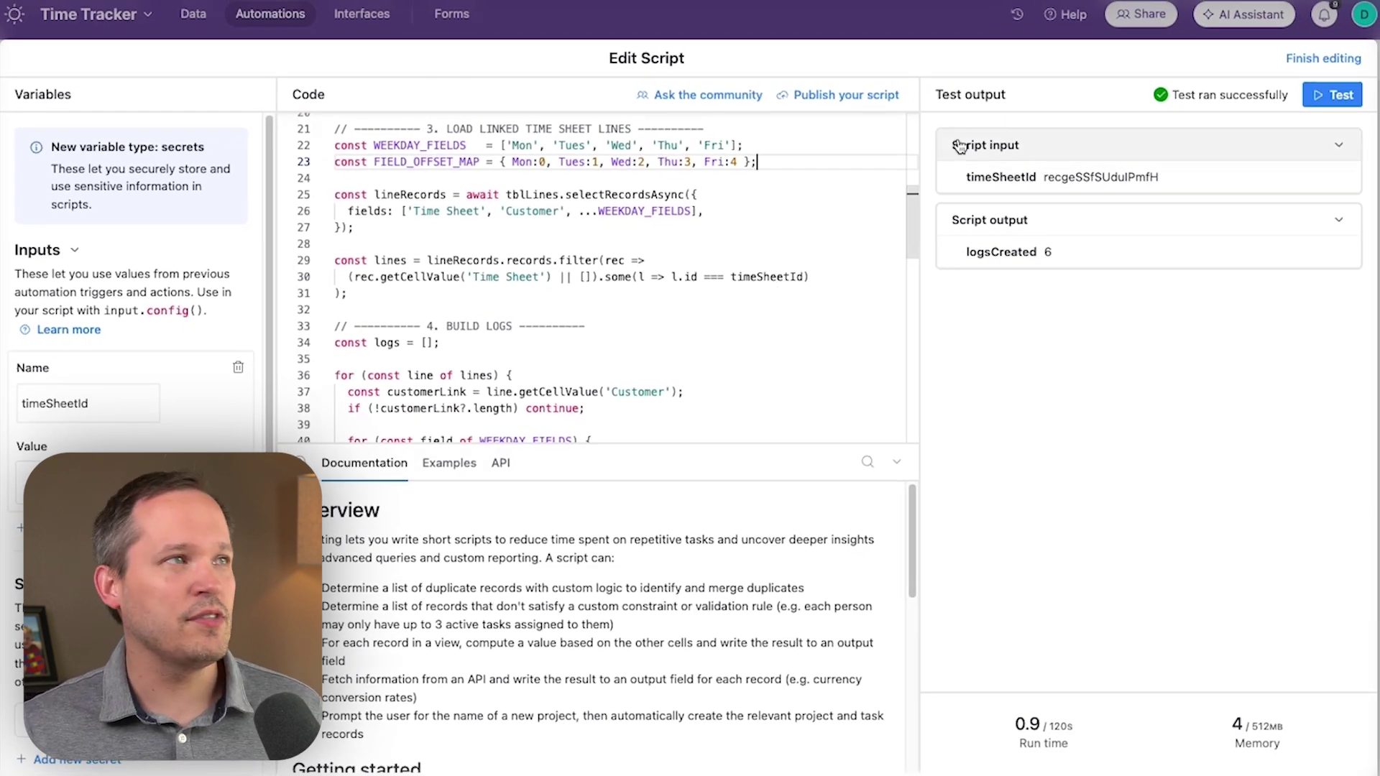
Step: Leave the script for the New Time Sheets interface and open the draft time sheet's details
click(198, 24)
click(196, 18)
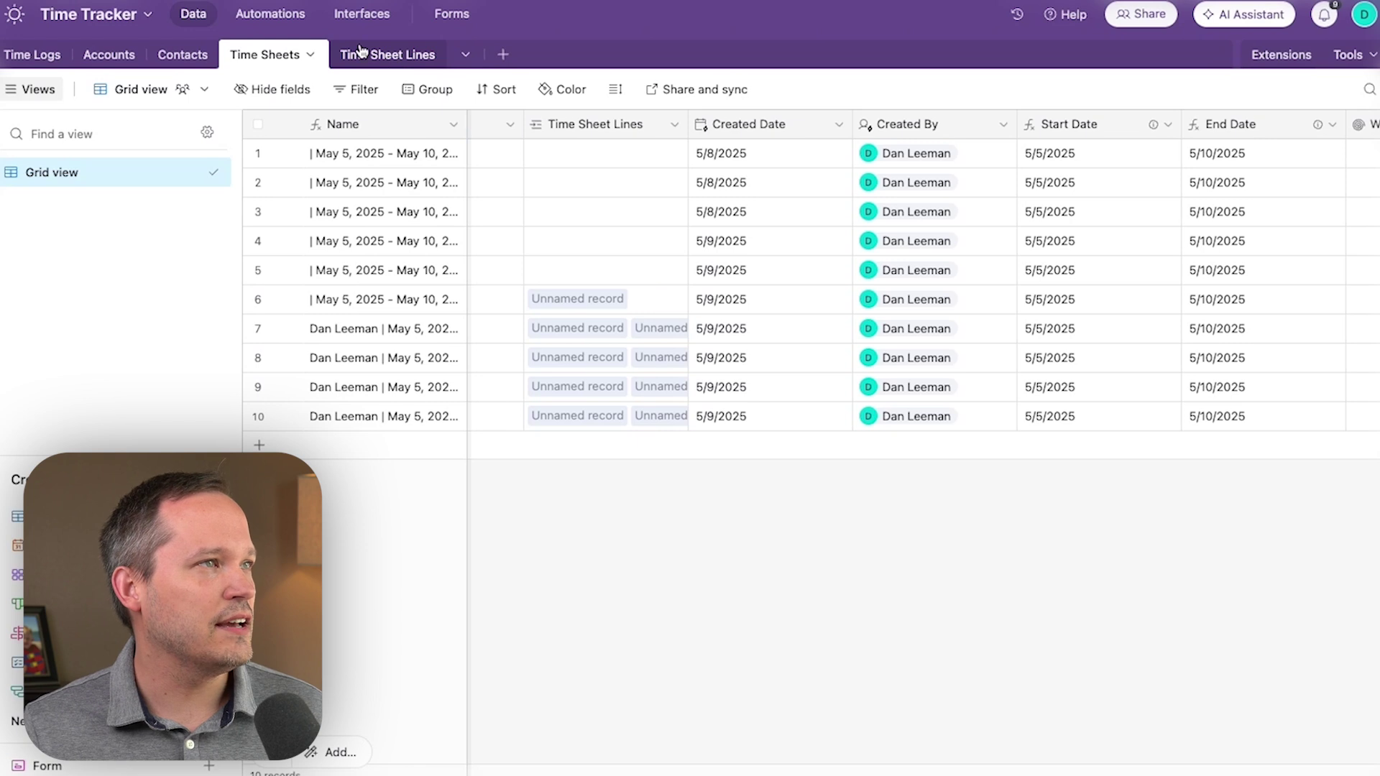
click(362, 14)
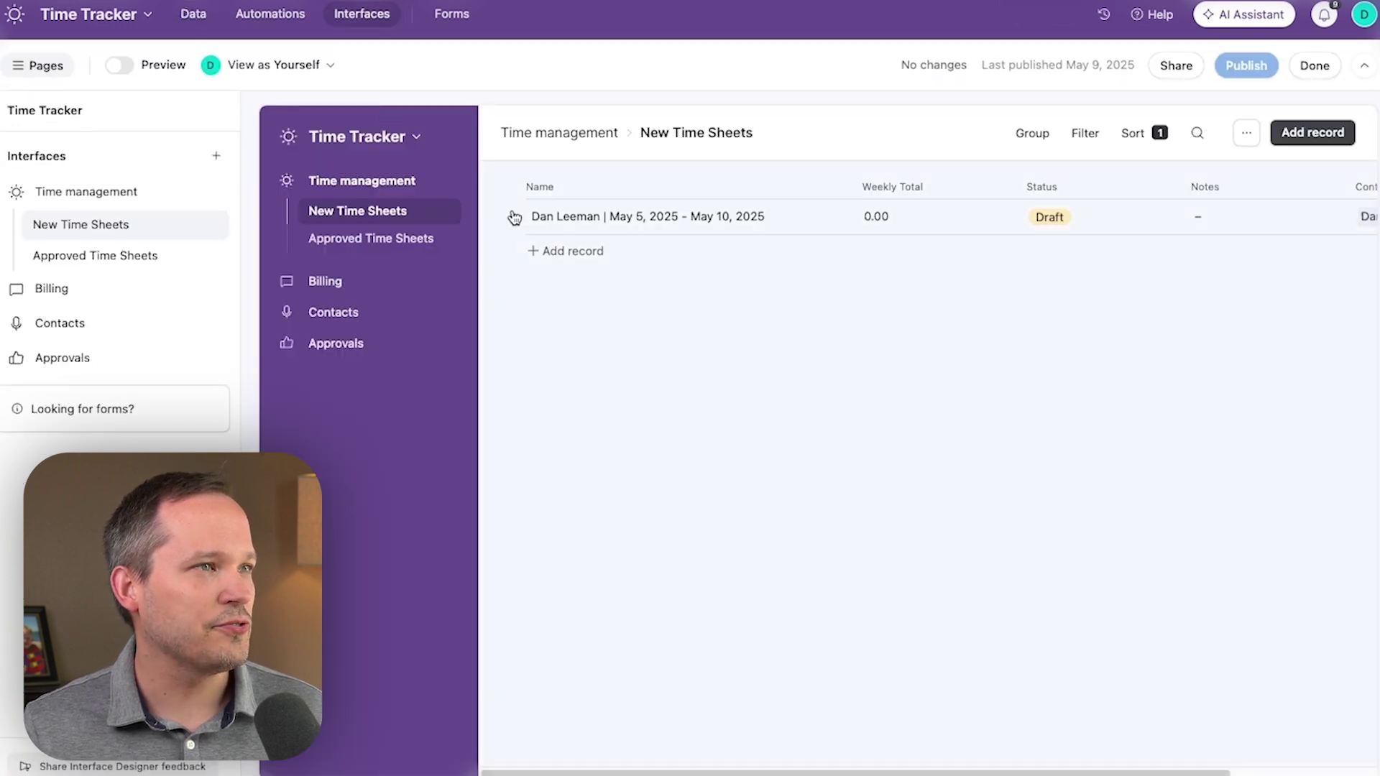
click(707, 217)
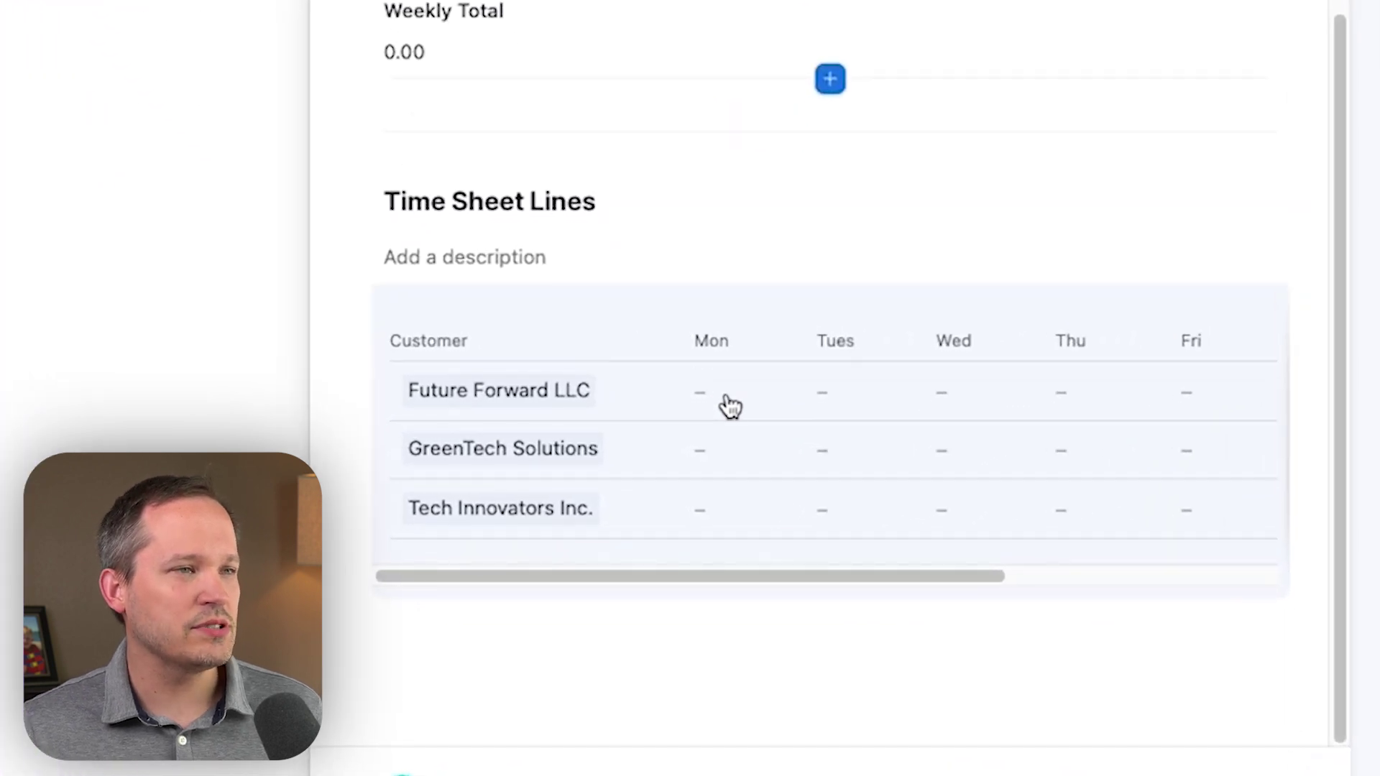
Step: Enter 2:00 hours for both Monday and Wednesday on the Future Forward LLC time sheet line
click(848, 570)
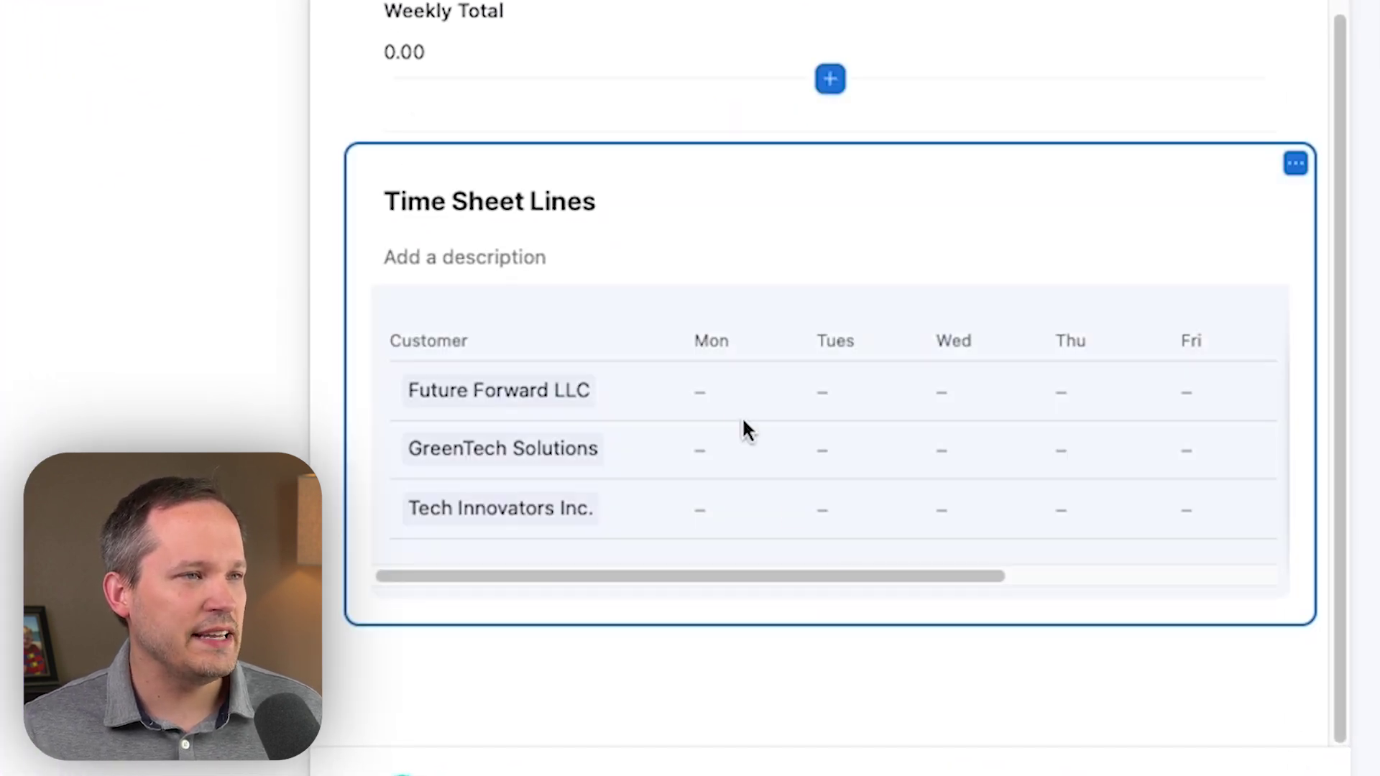
click(711, 392)
text(2:00)
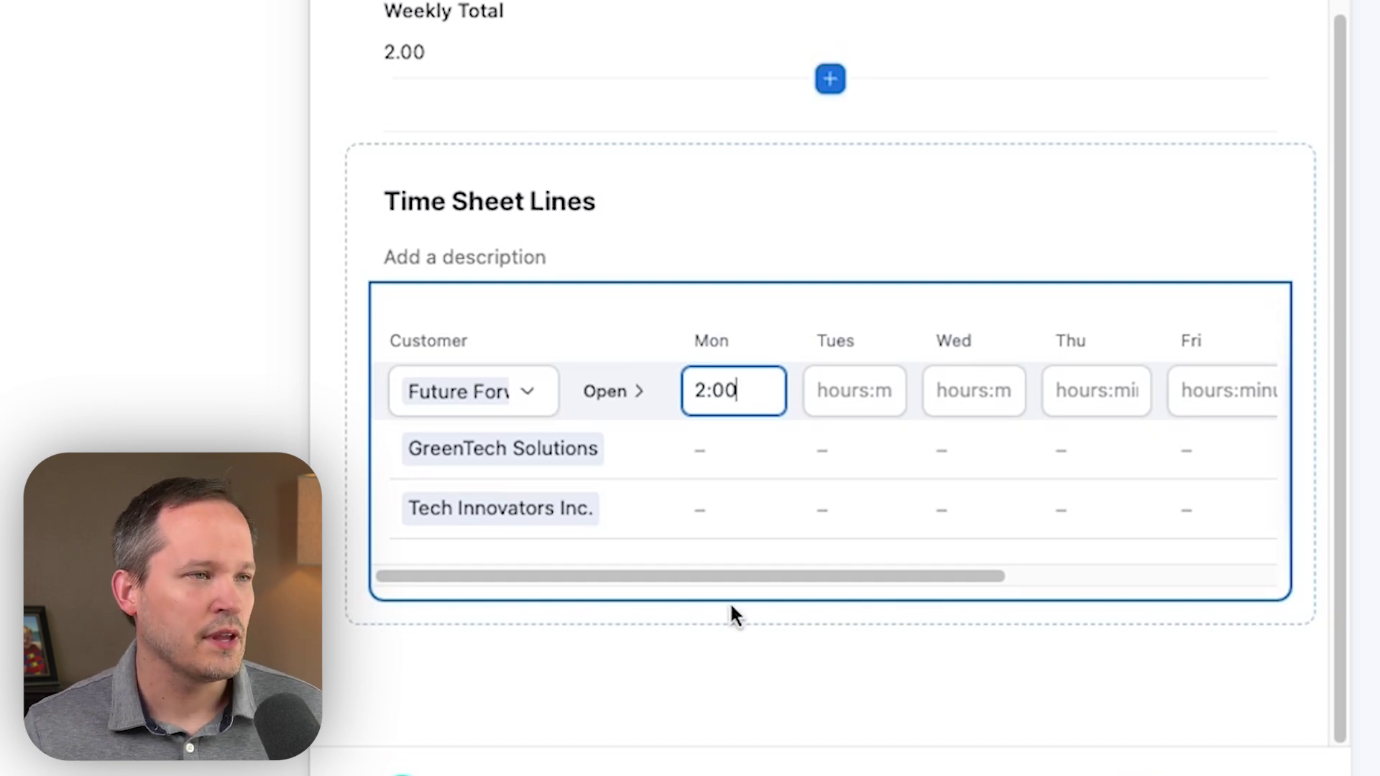
click(748, 719)
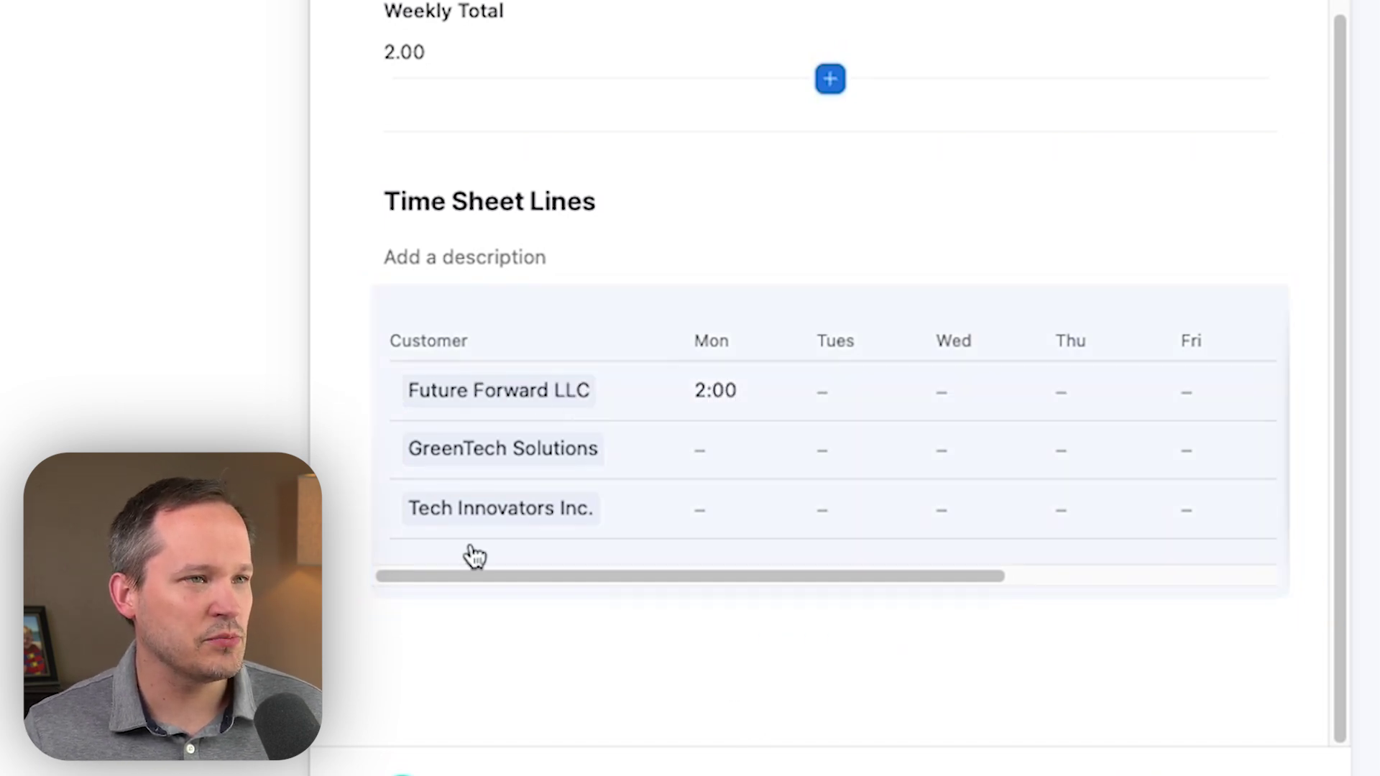
click(953, 393)
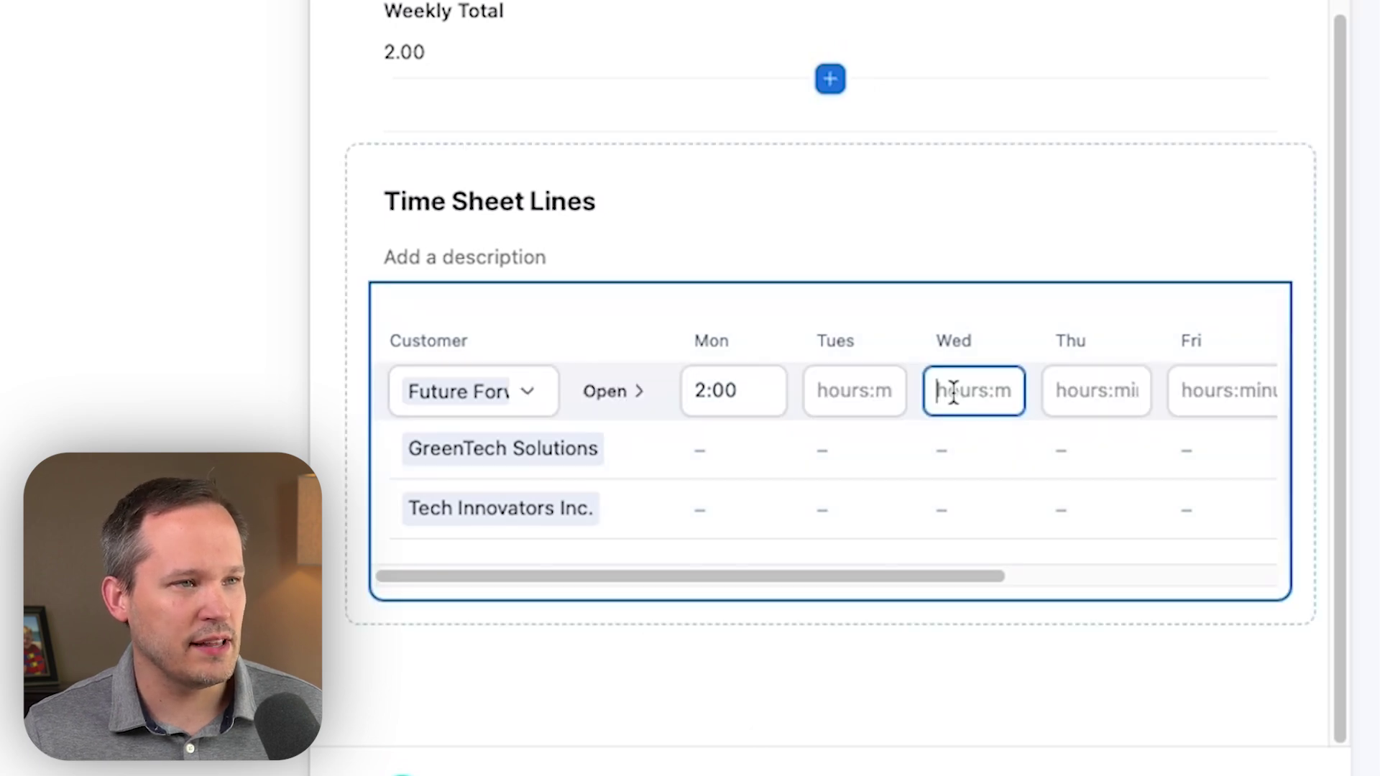
text(2:00)
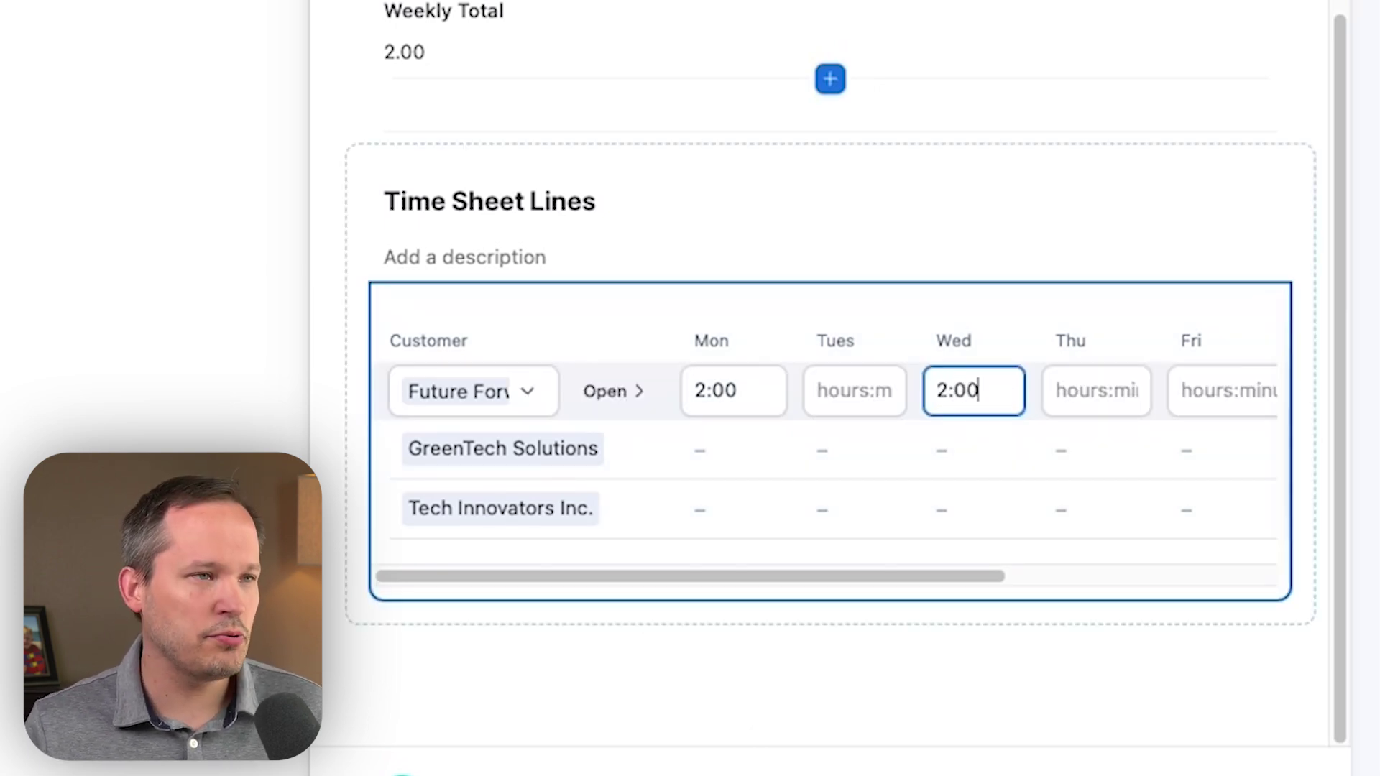
click(918, 683)
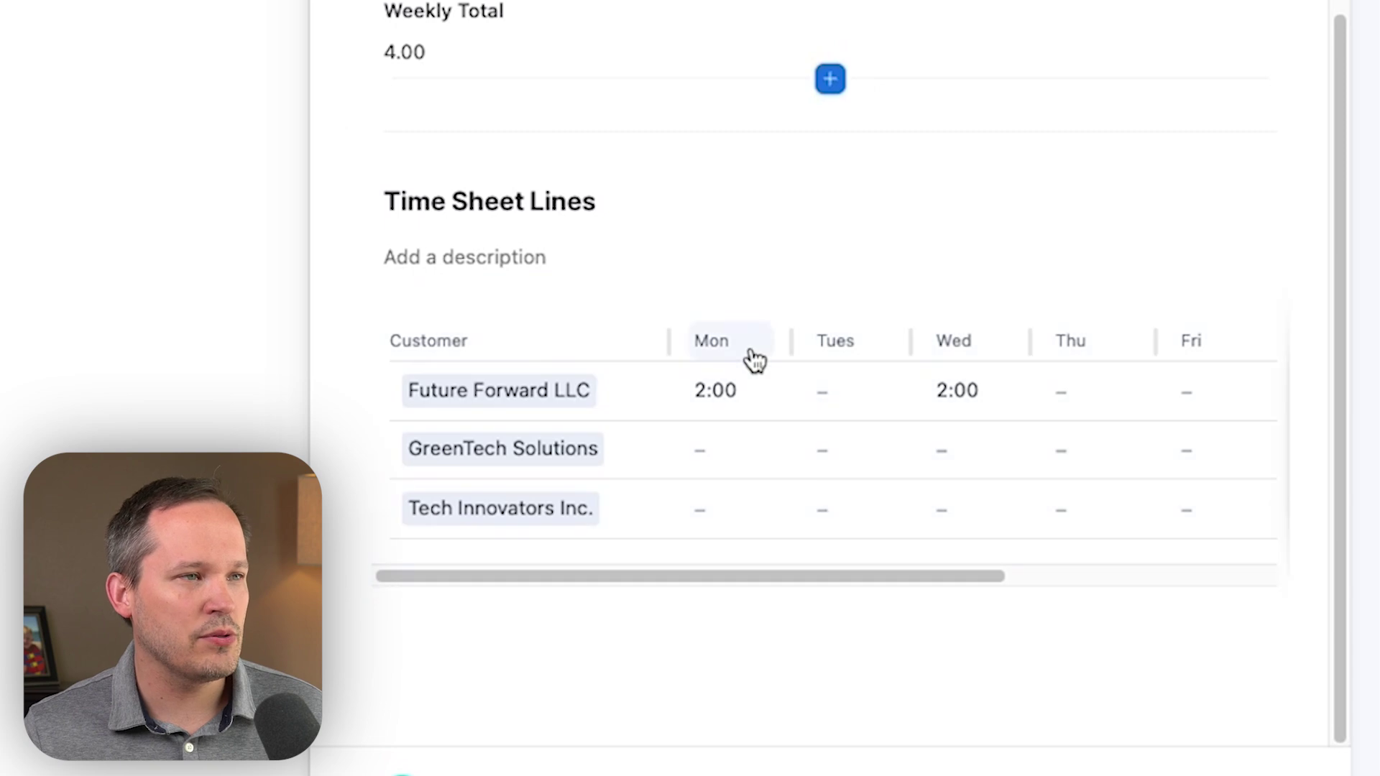